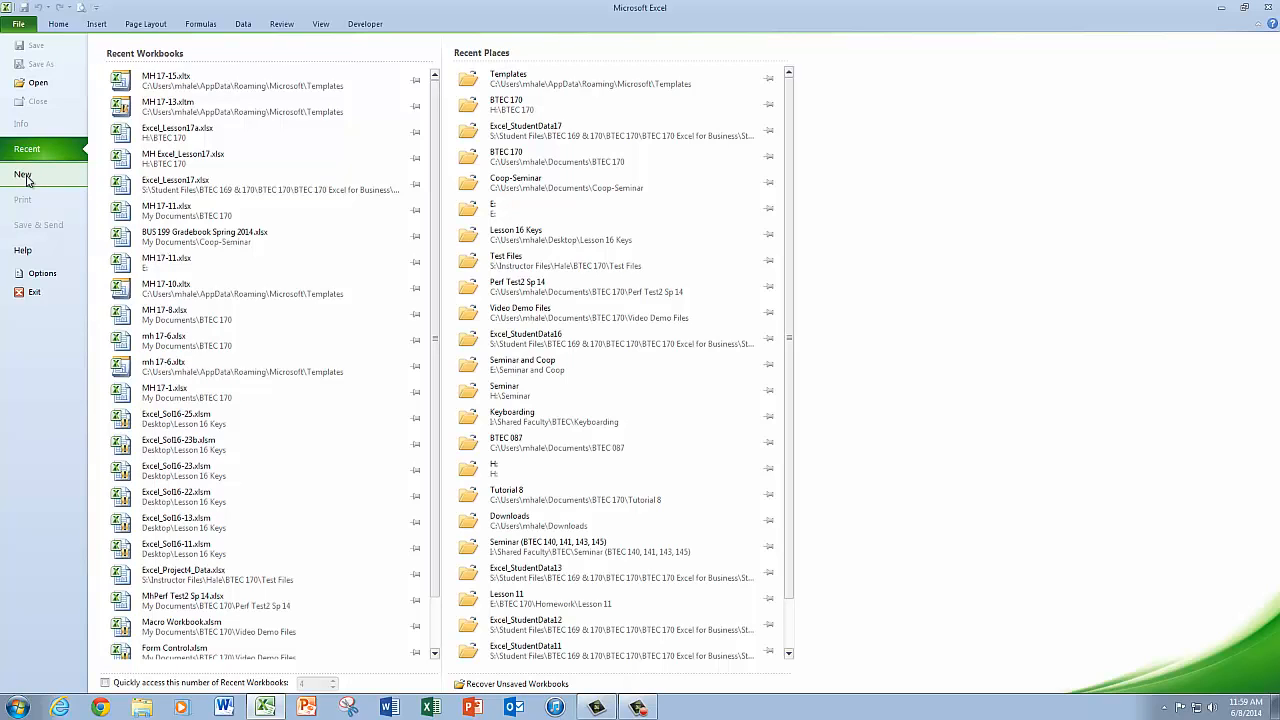
- Create a new workbook from the Expense Report sample template
left_click(28, 179)
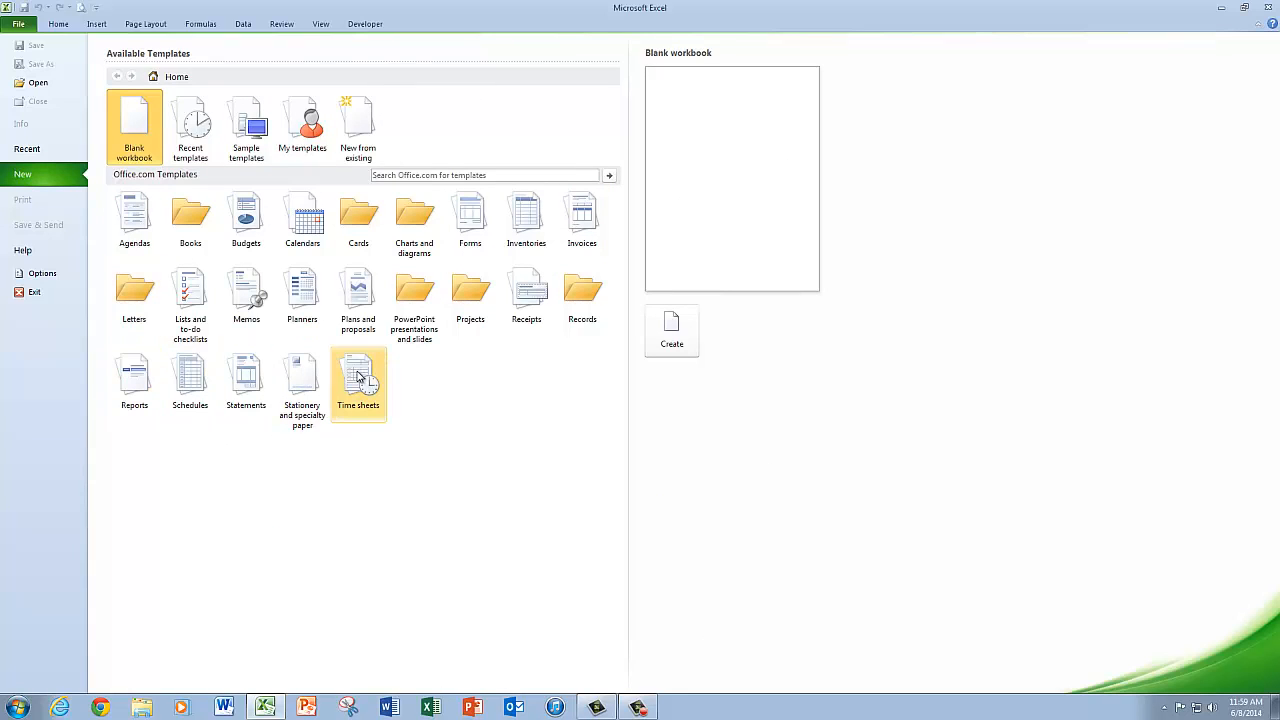
left_click(256, 130)
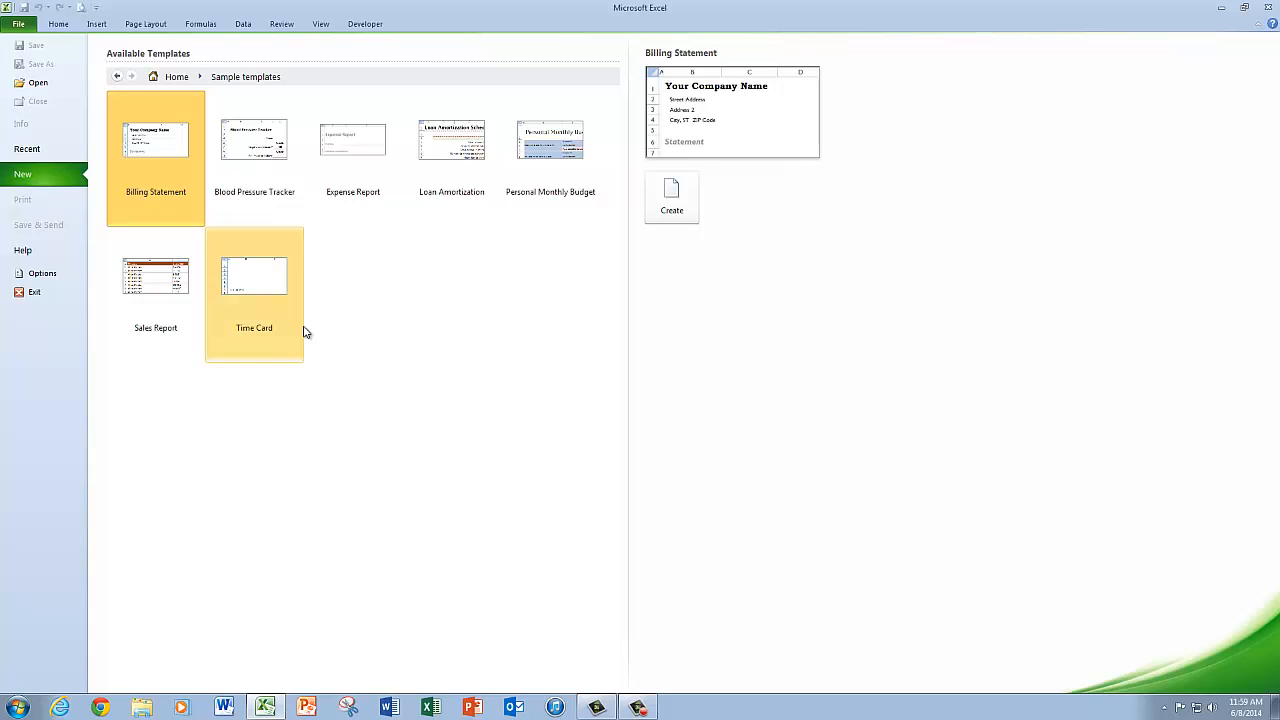
left_click(366, 147)
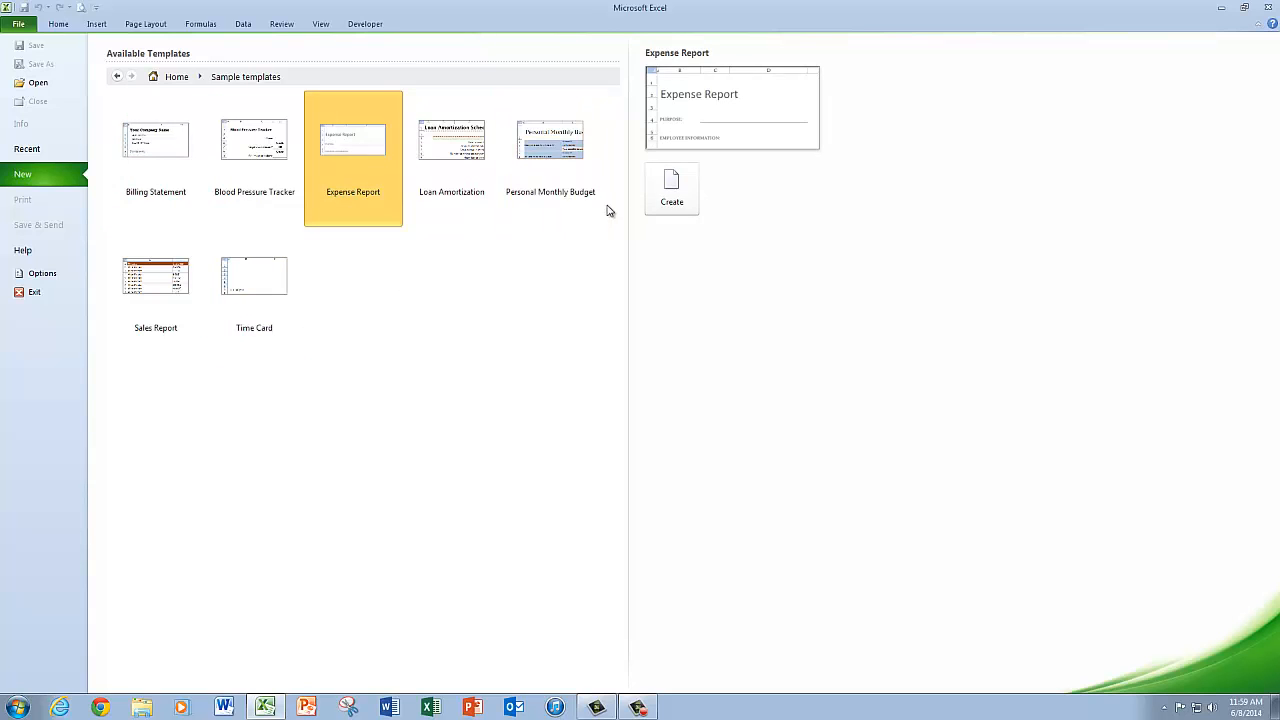
left_click(670, 205)
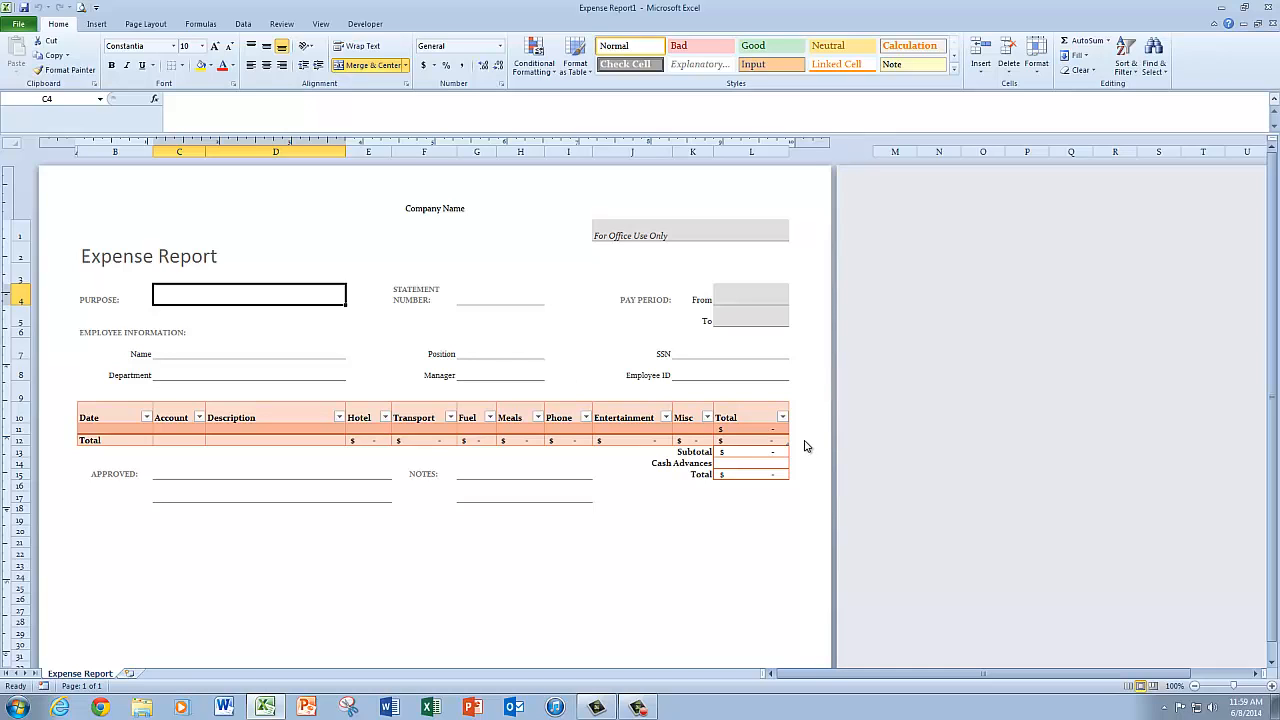
- Replace the Company Name placeholder in the page header with AllAround Vision Care
left_click(745, 428)
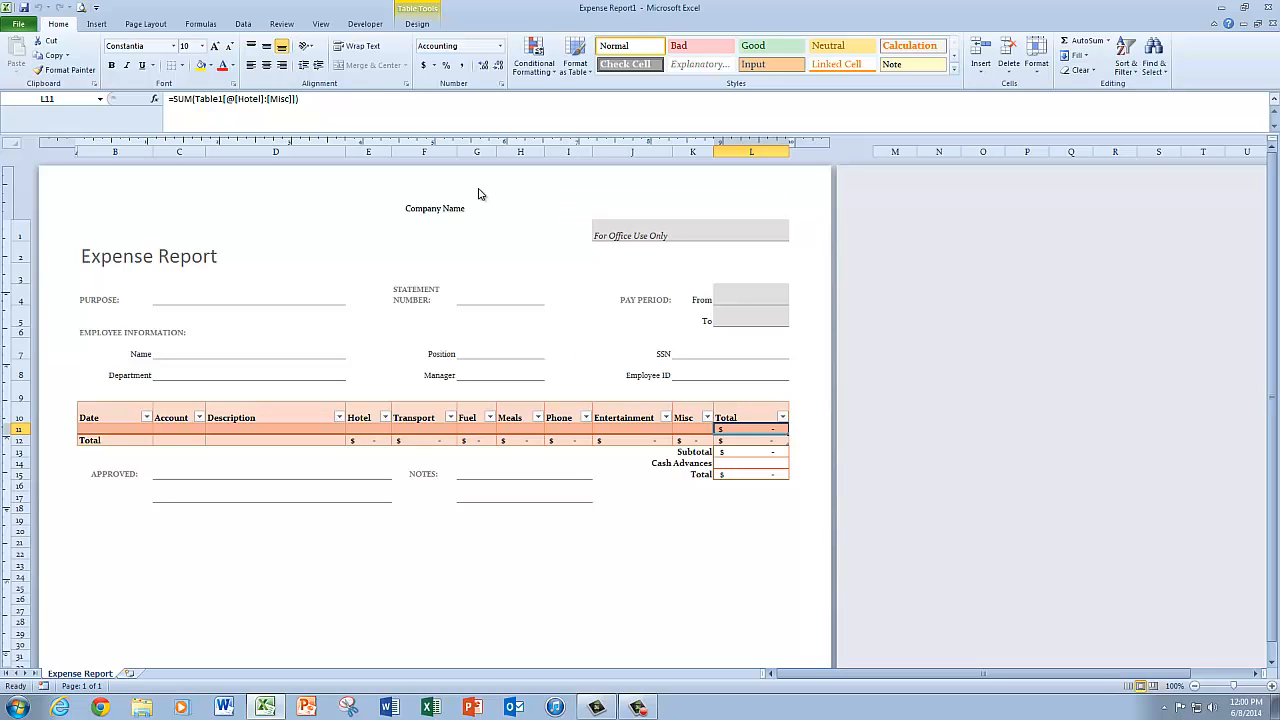
left_click(451, 210)
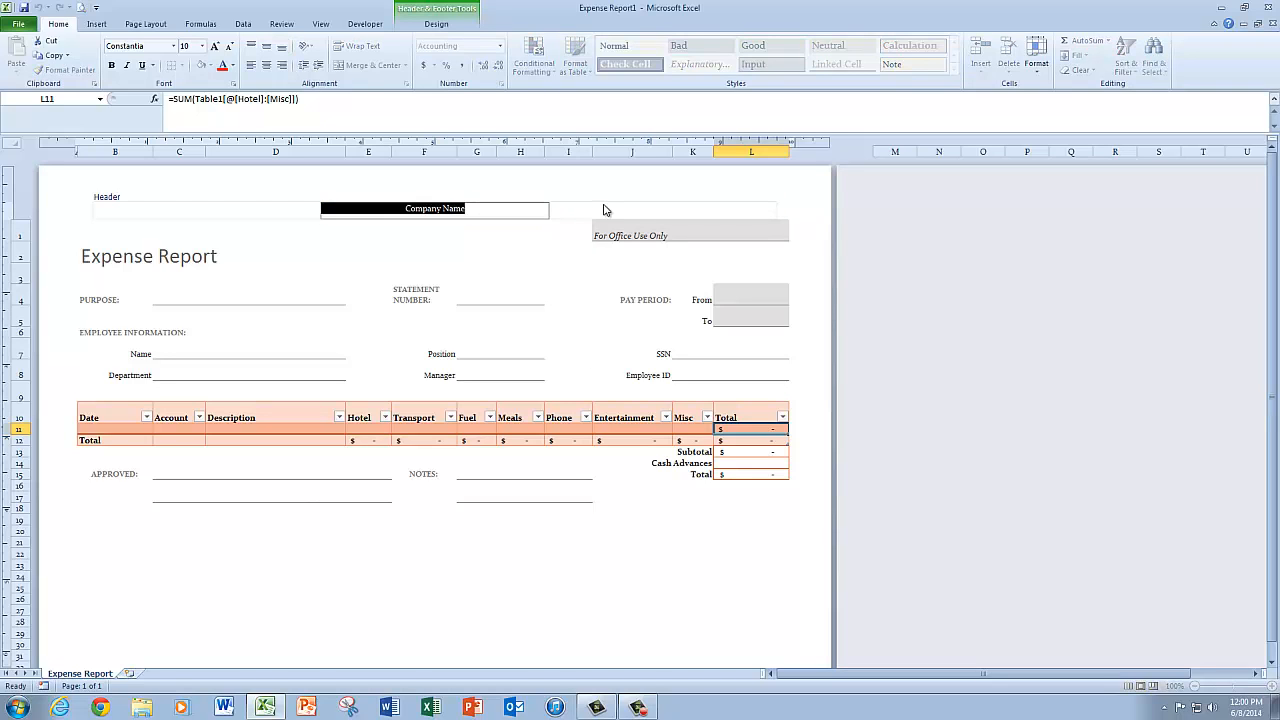
type("A")
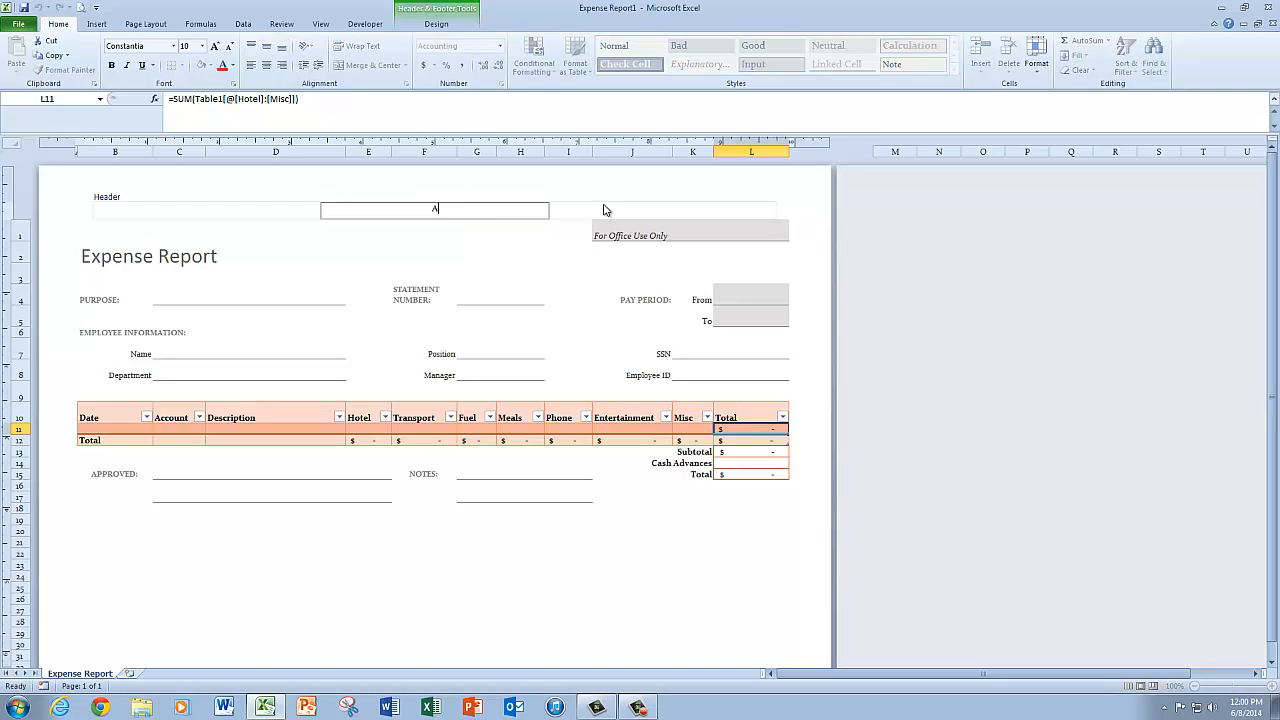
type("llAround Vision Care")
- Change the report title in cell B2 to Employee Expense Report
left_click(133, 254)
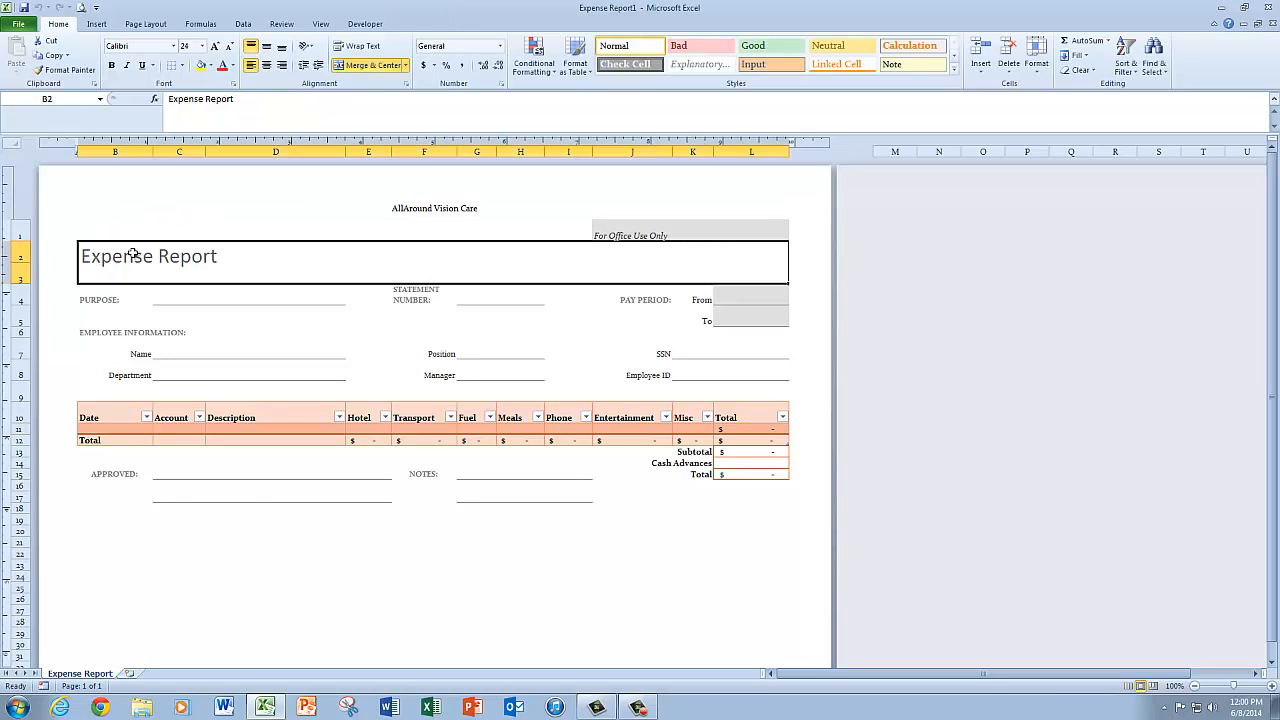
left_click(170, 98)
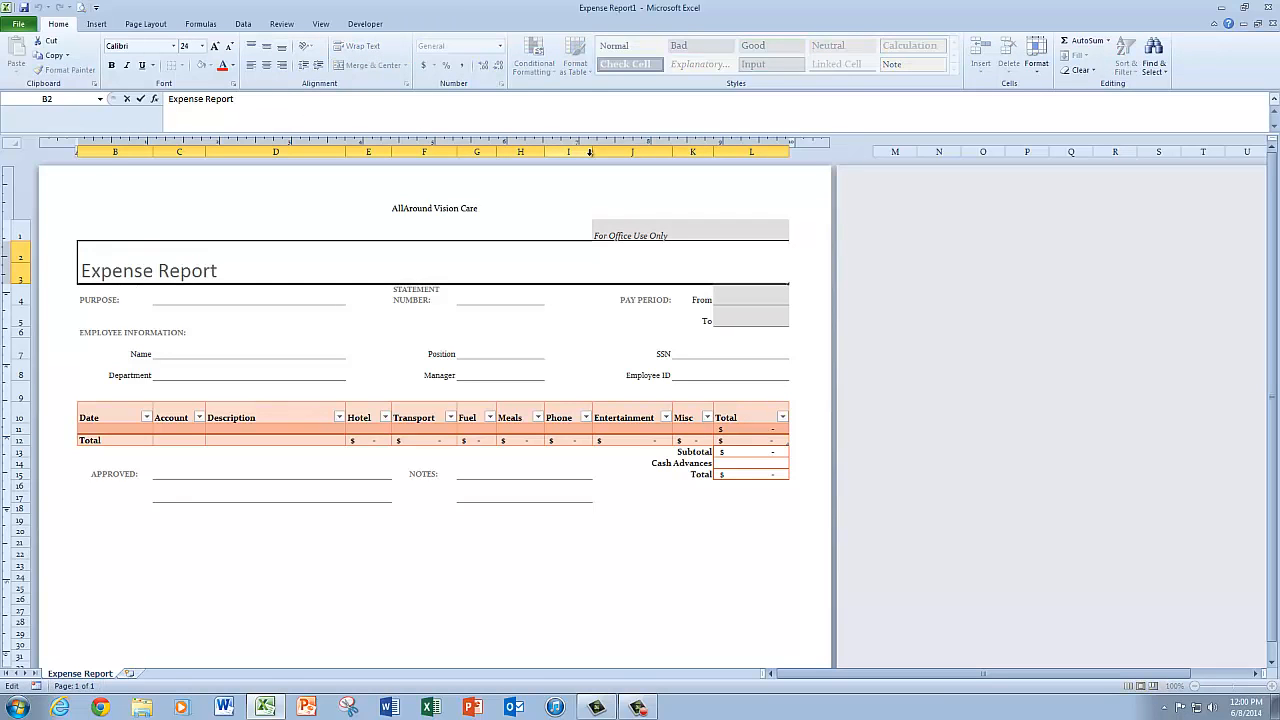
type("Employee")
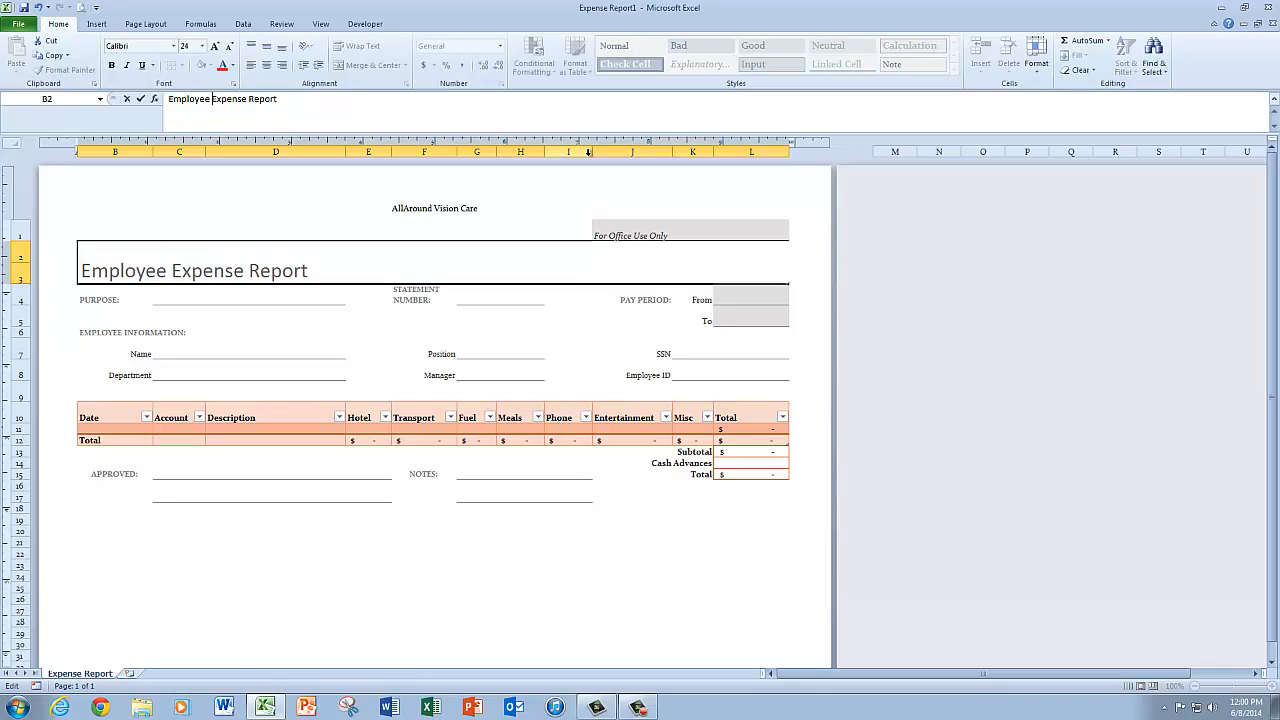
left_click(452, 264)
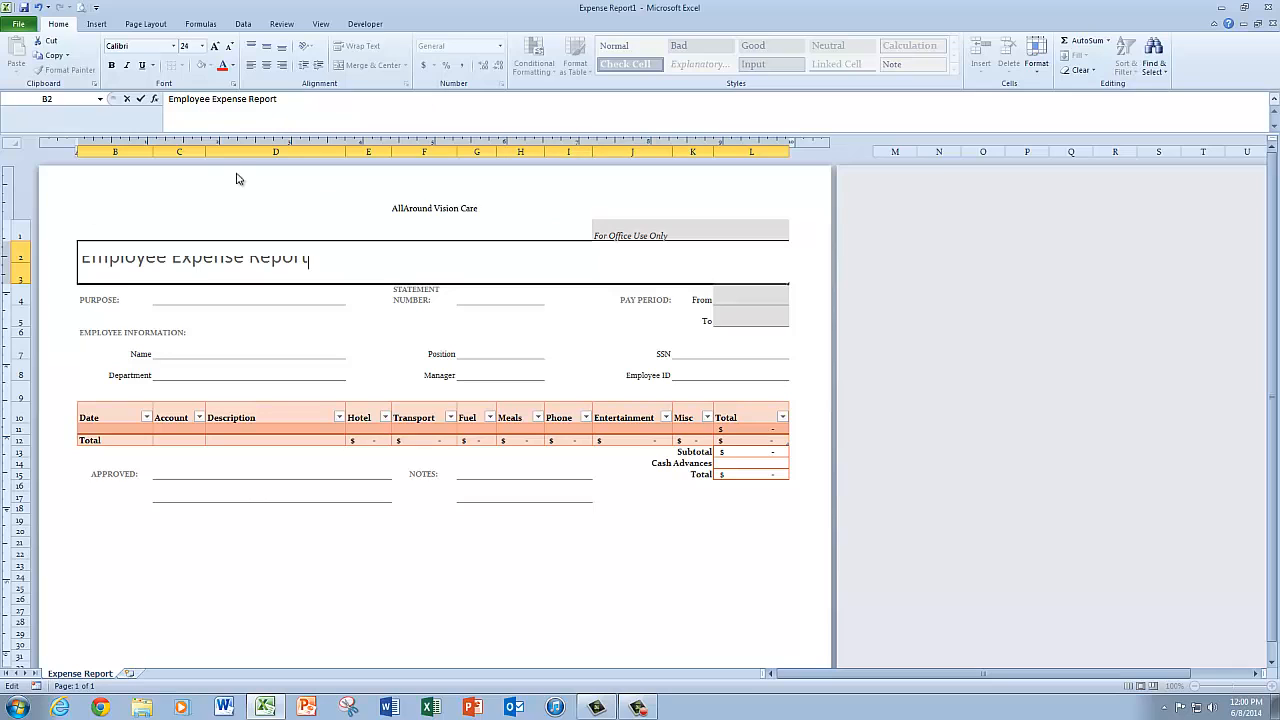
left_click(143, 99)
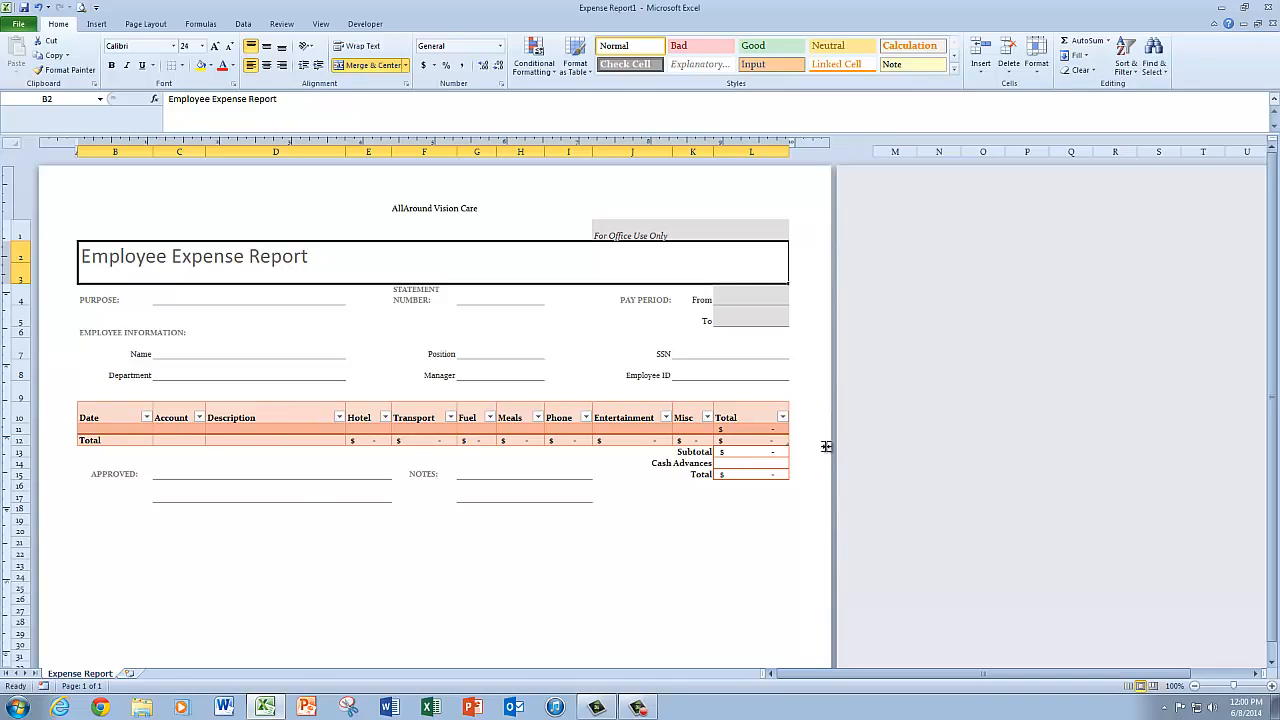
- Move the range B13:L17 down so it starts at row 26, and extend the expense table so its Total row is row 25
left_click(776, 431)
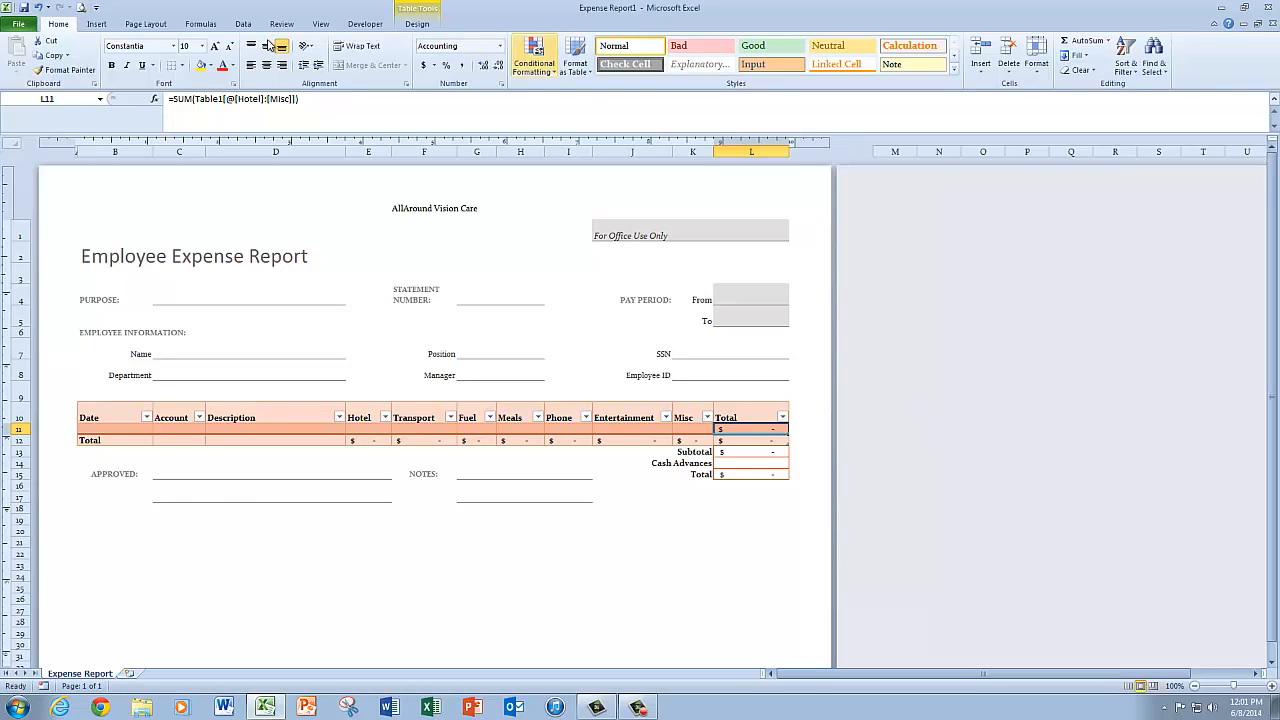
left_click(77, 99)
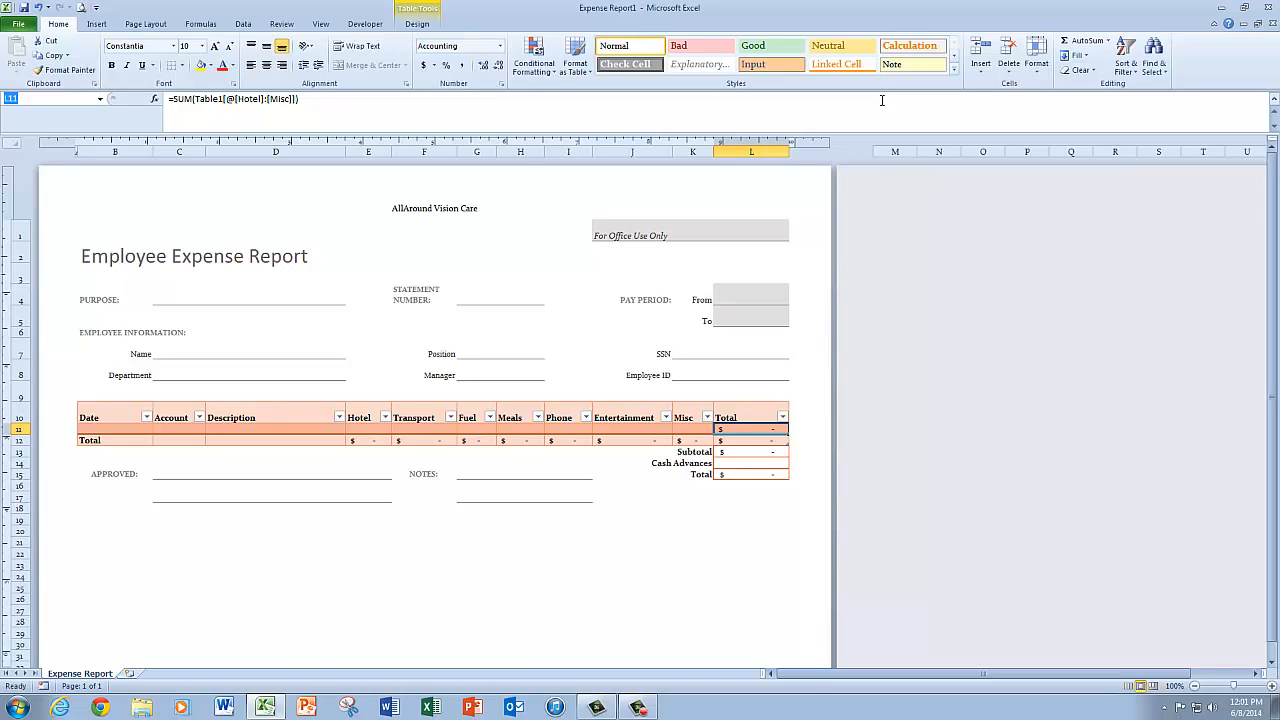
type("b13:l17")
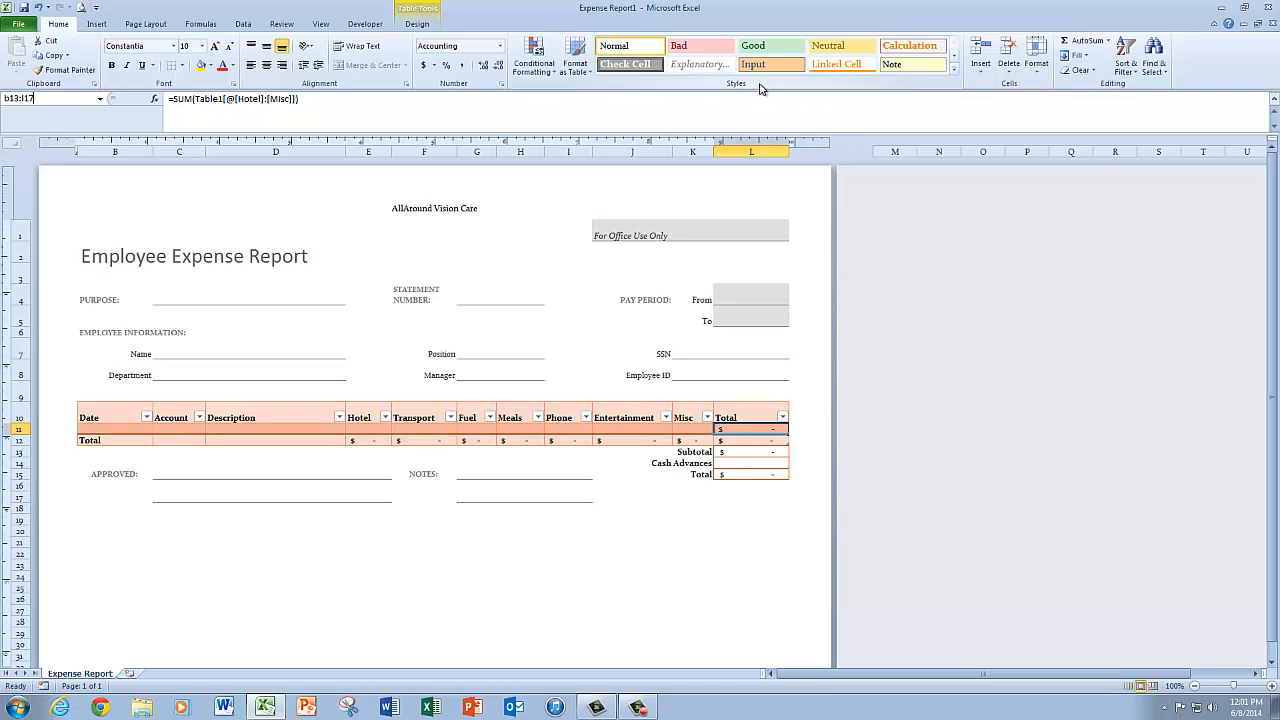
key("Return")
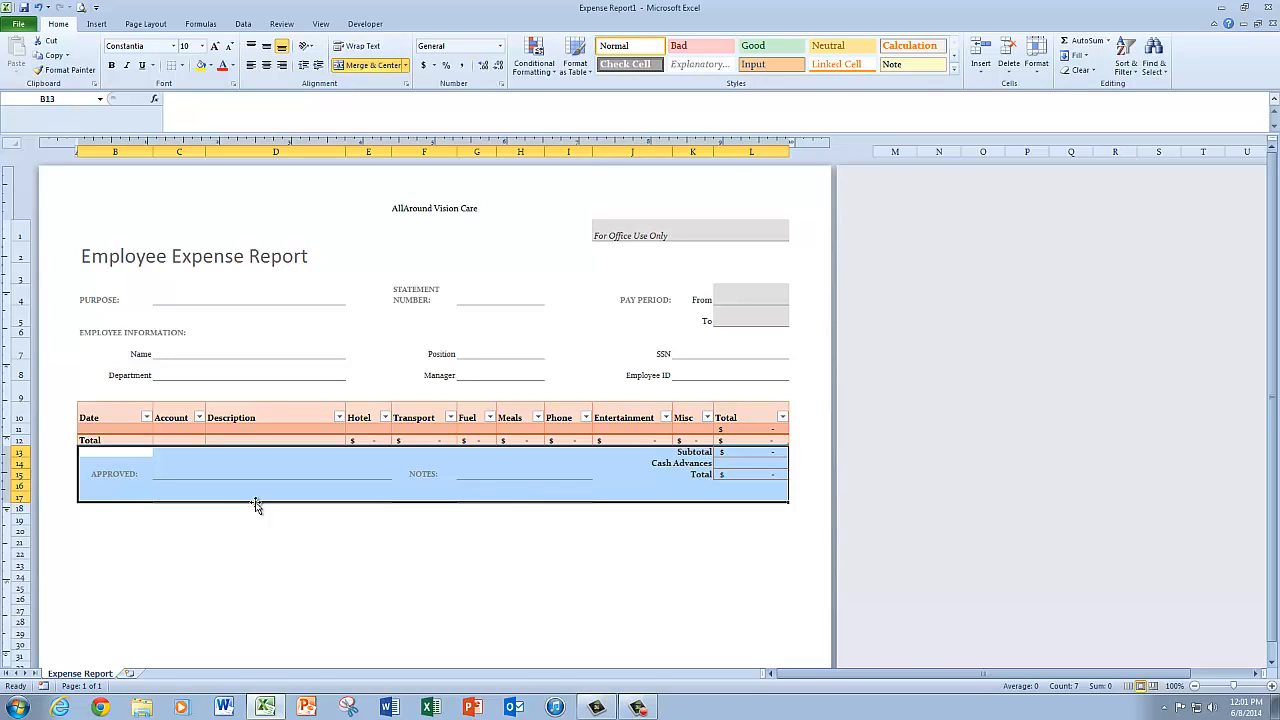
left_click_drag(255, 505, 235, 645)
left_click_drag(234, 646, 229, 640)
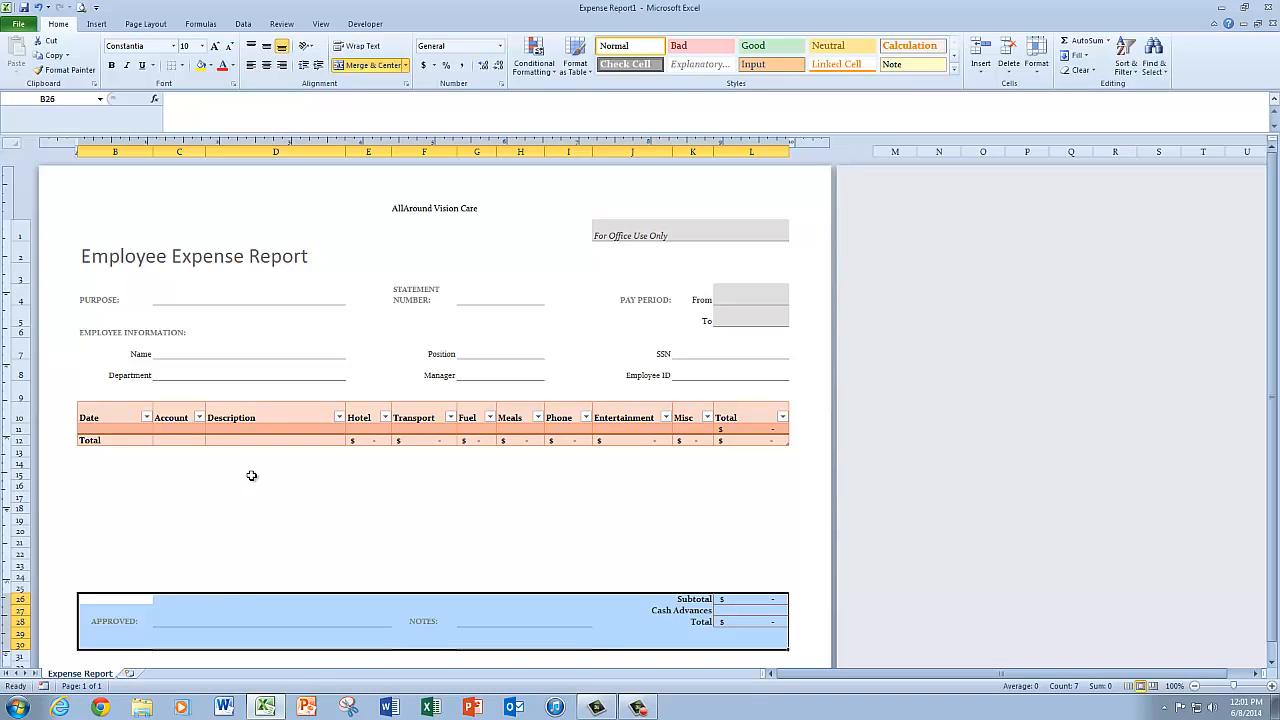
left_click(629, 521)
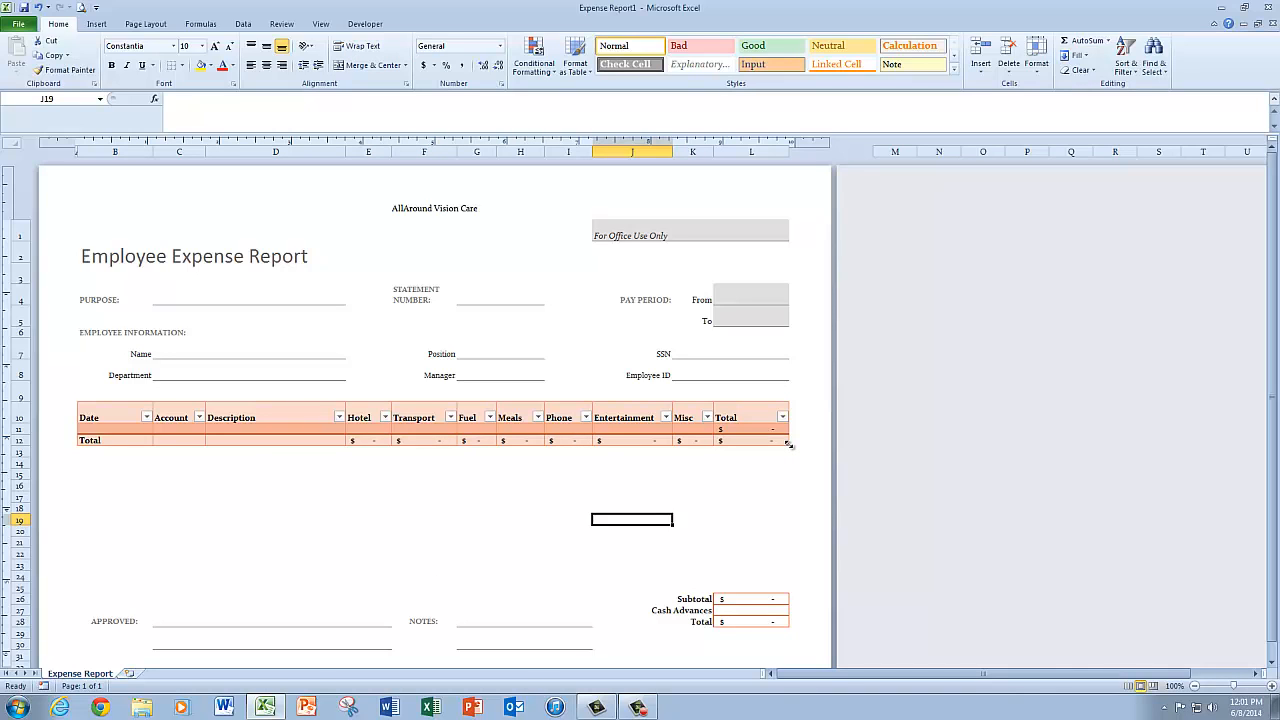
left_click_drag(788, 444, 785, 590)
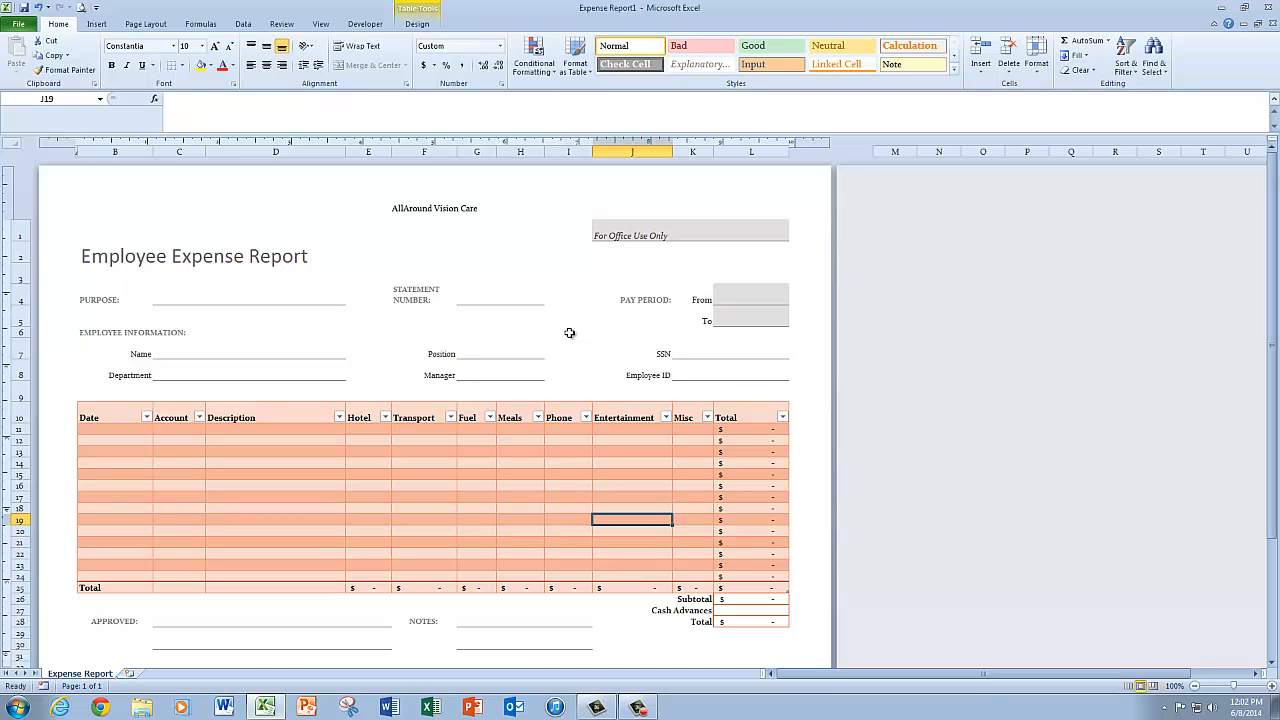
- Toggle the Locked protection option of the Purpose entry cell off and back on in its cell format
left_click(185, 298)
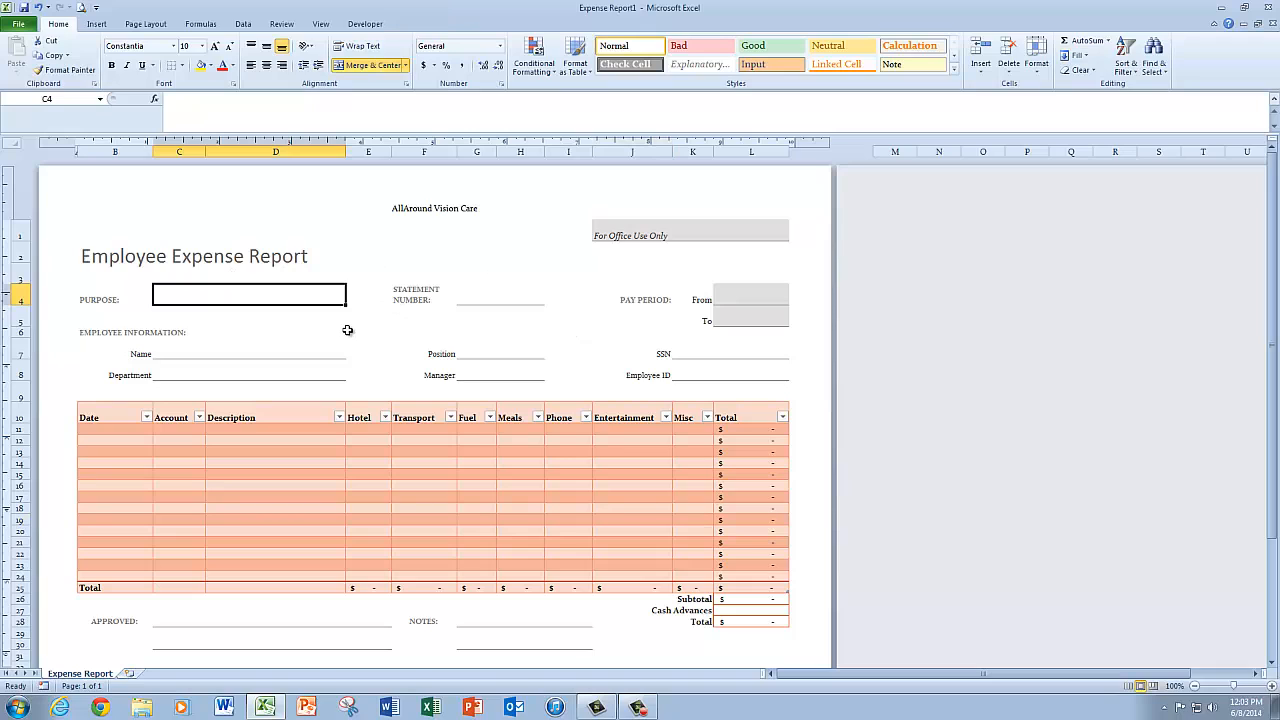
right_click(252, 296)
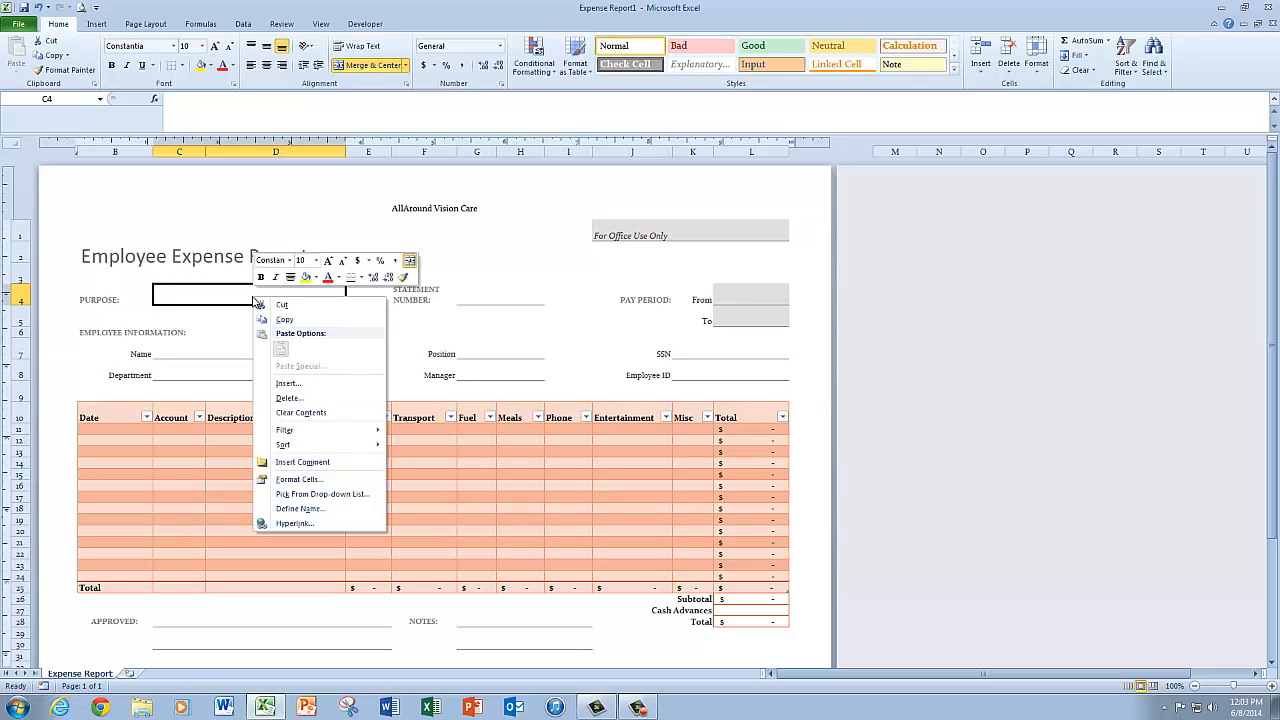
left_click(297, 479)
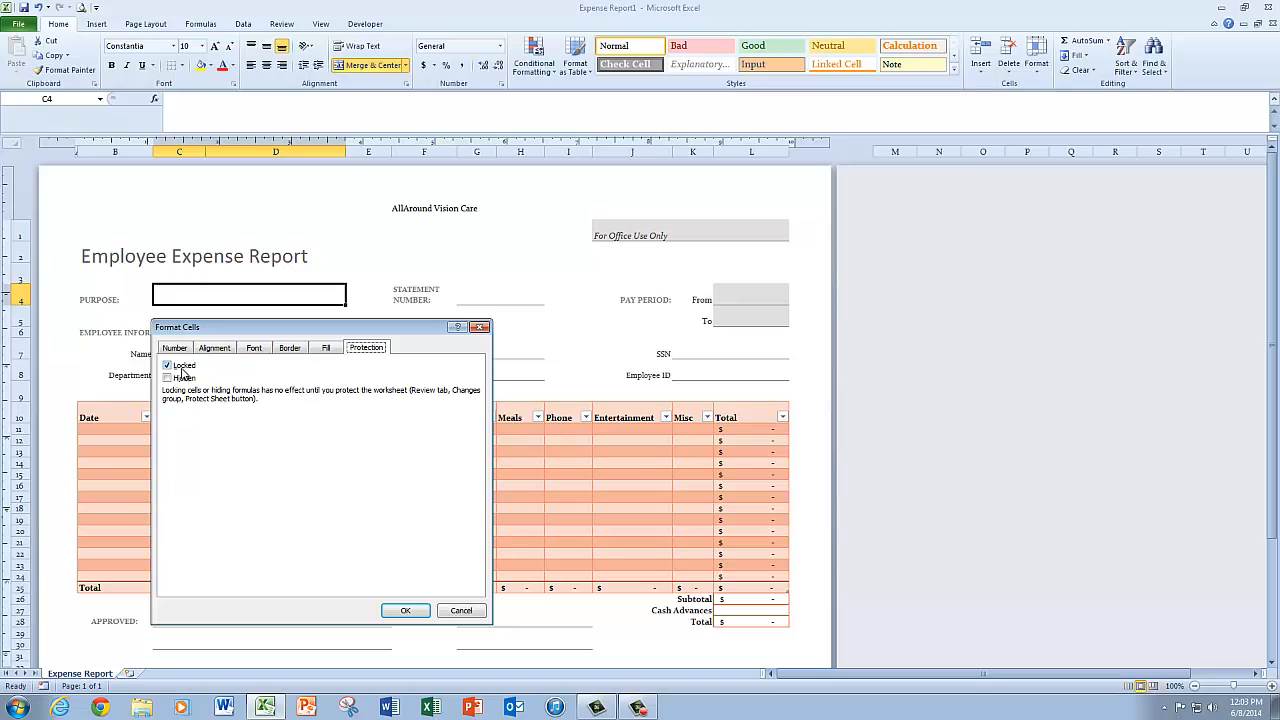
left_click(167, 366)
left_click(167, 366)
left_click(405, 611)
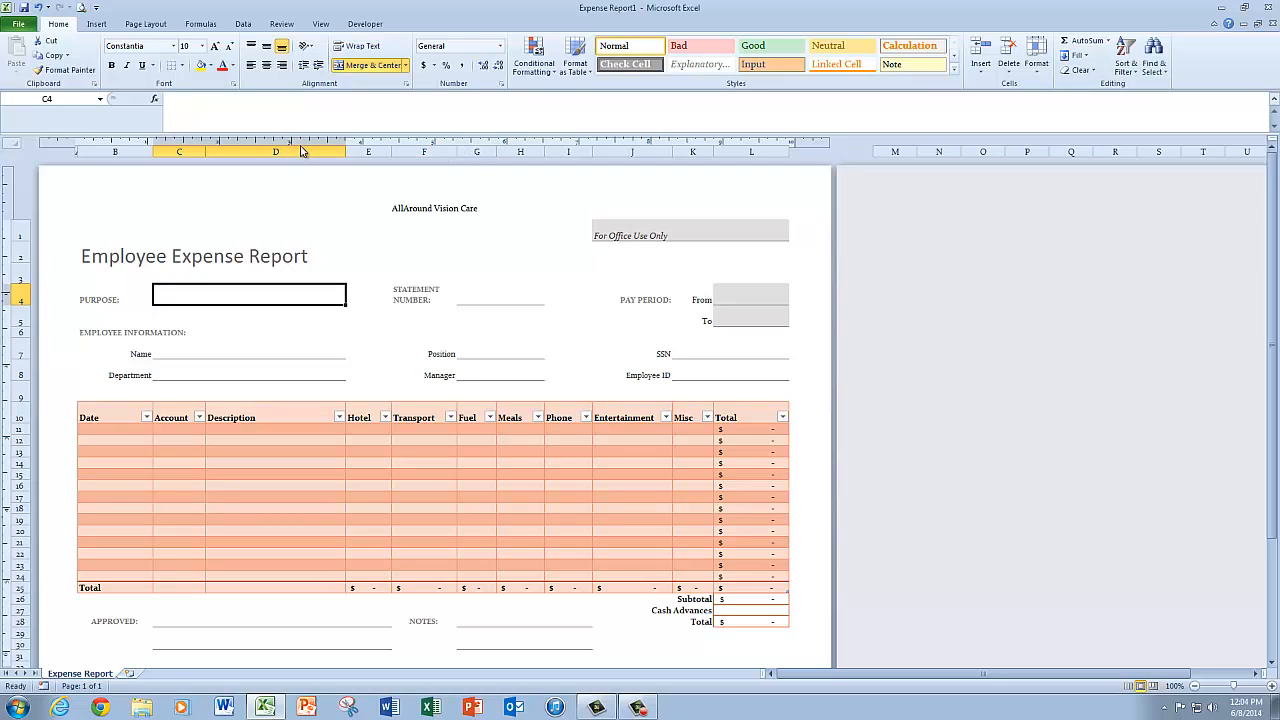
- Protect the worksheet without a password, allowing users to select cells and to format columns and rows
left_click(283, 24)
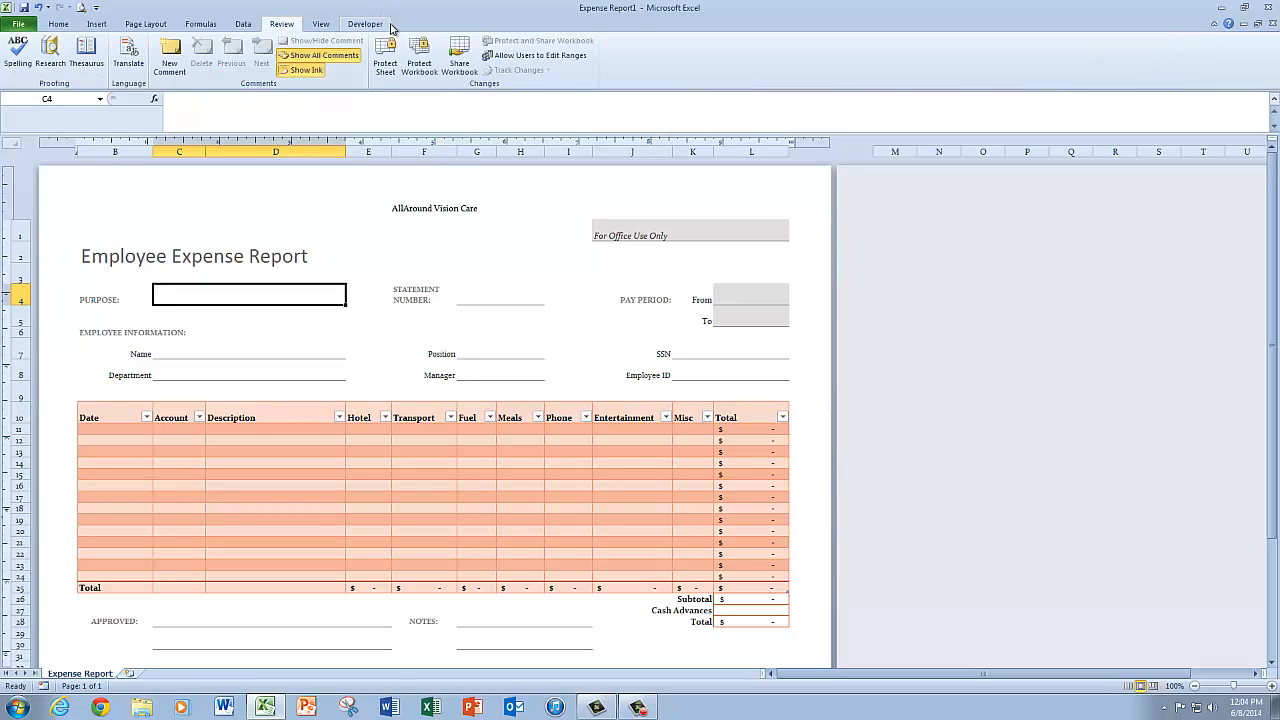
left_click(388, 55)
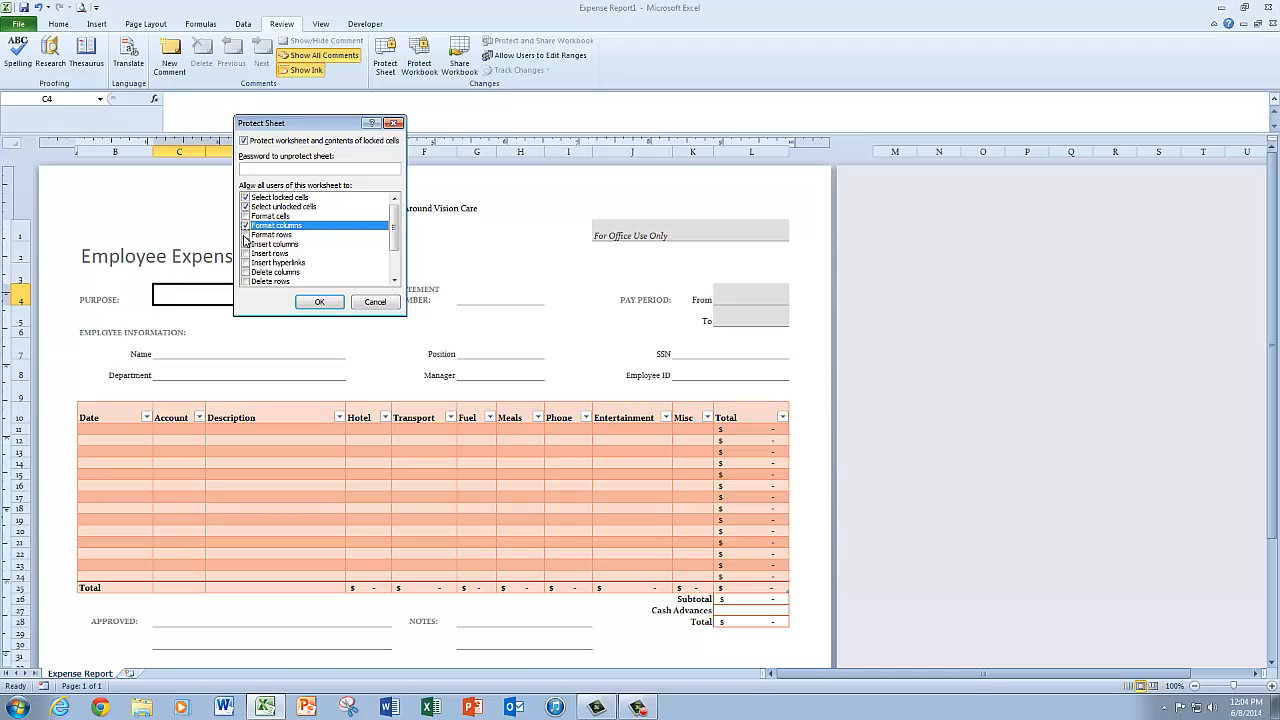
left_click(245, 235)
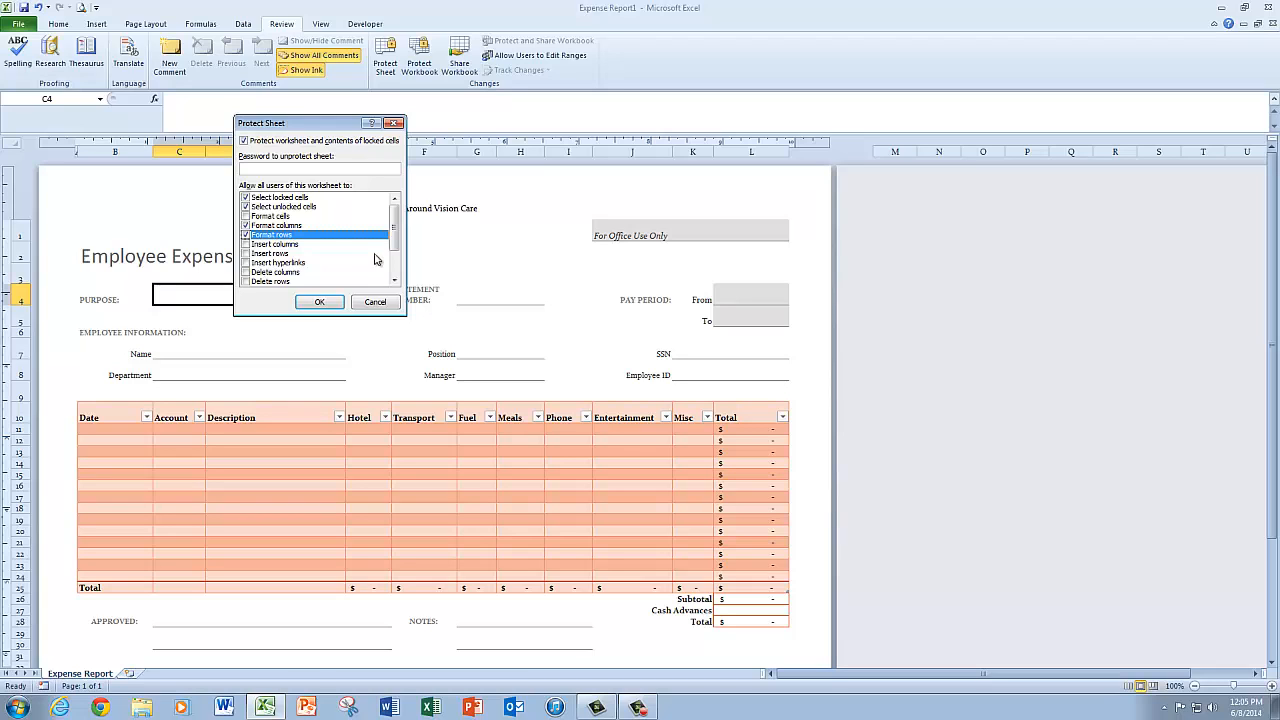
left_click(320, 303)
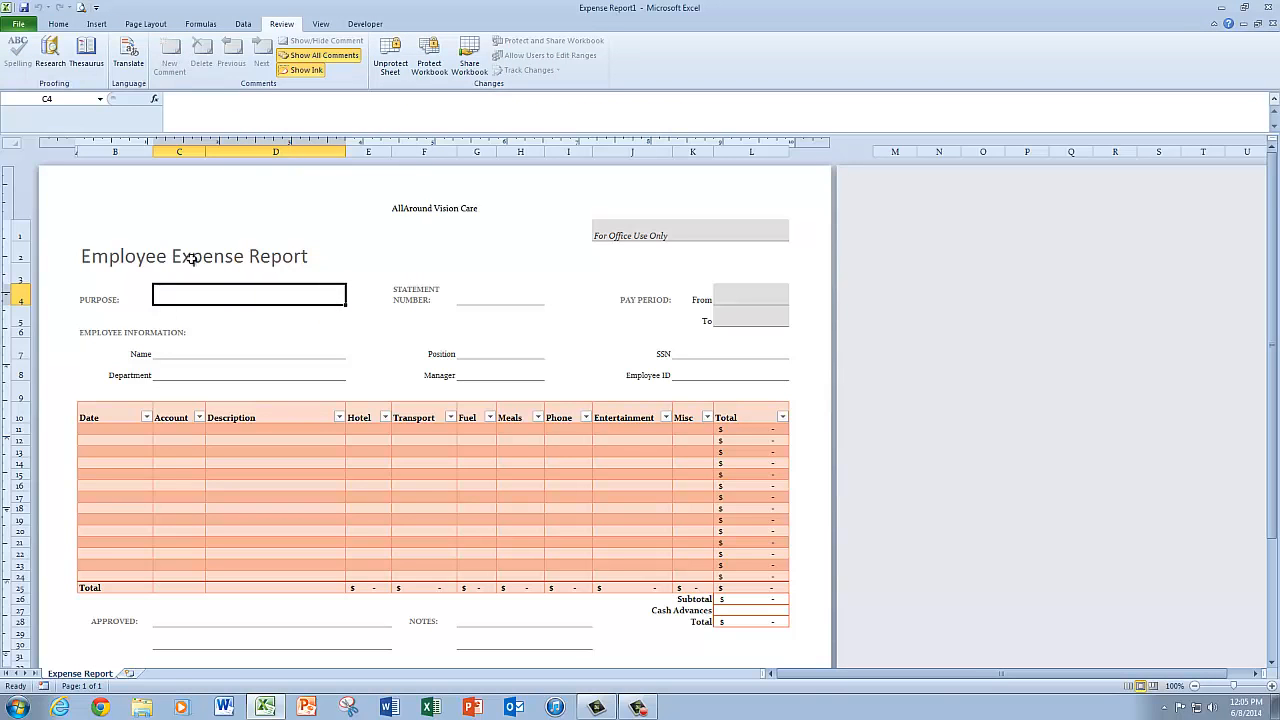
- Try to edit the Employee Expense Report title on the protected sheet
left_click(143, 258)
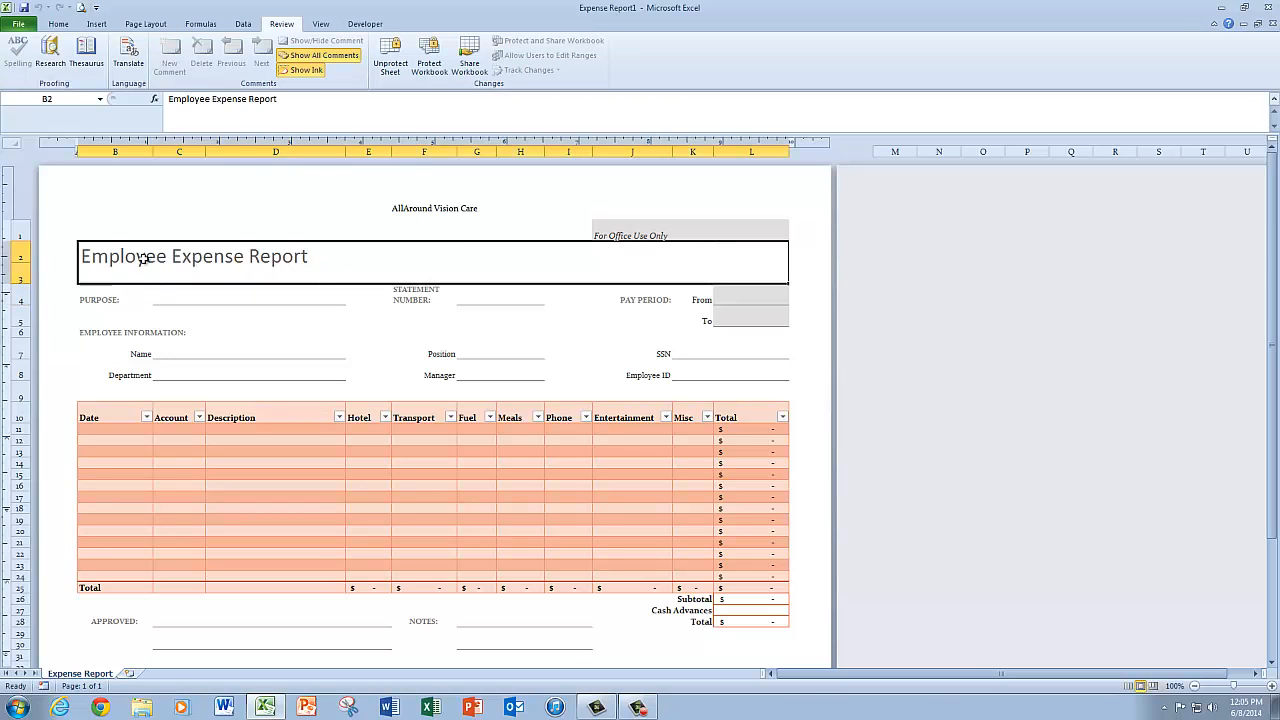
double_click(580, 253)
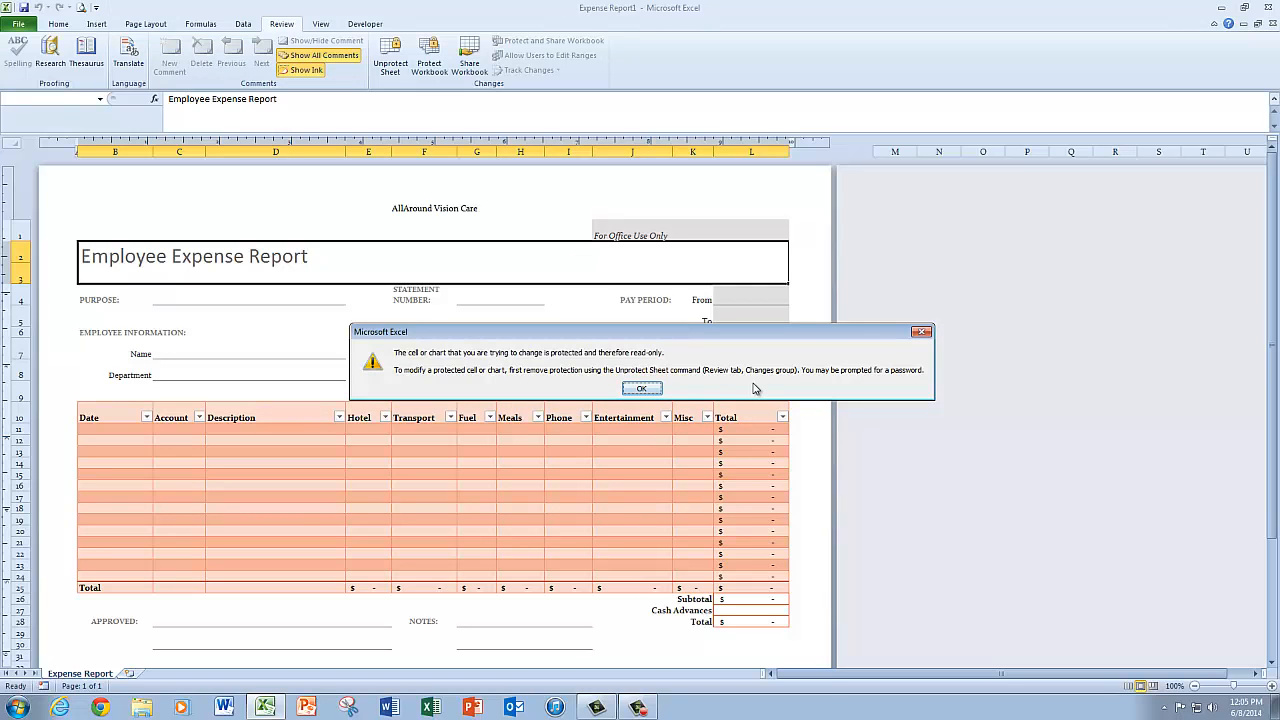
left_click(641, 389)
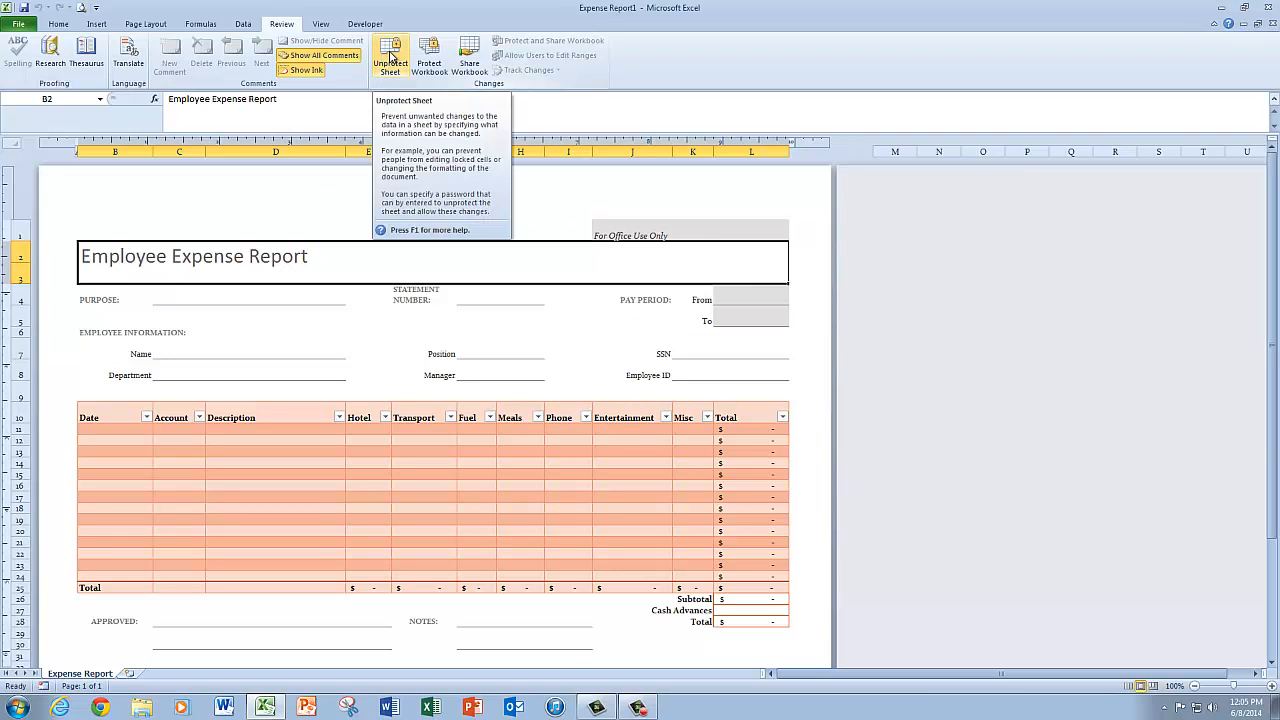
- Remove the protection from the worksheet
left_click(390, 57)
left_click(392, 58)
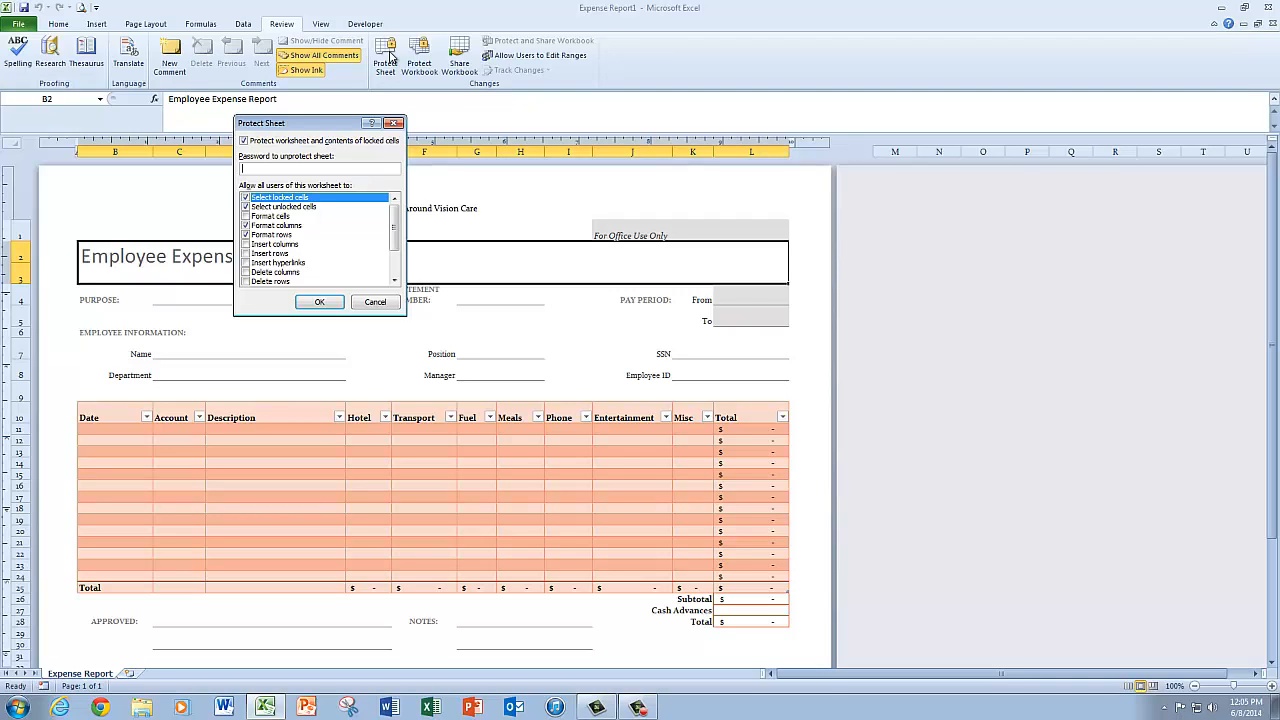
left_click(377, 302)
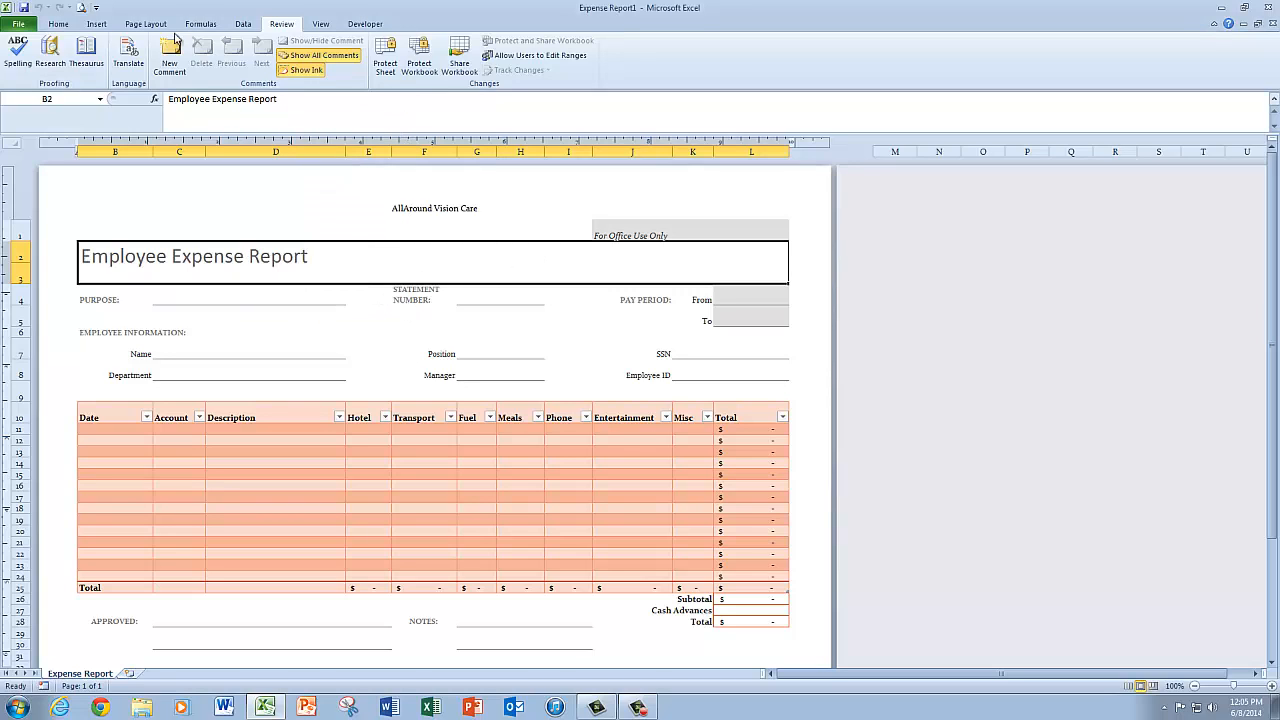
- Save the workbook as an Excel Template (*.xltx) named MH Expense Report in the Templates folder and close it
left_click(19, 27)
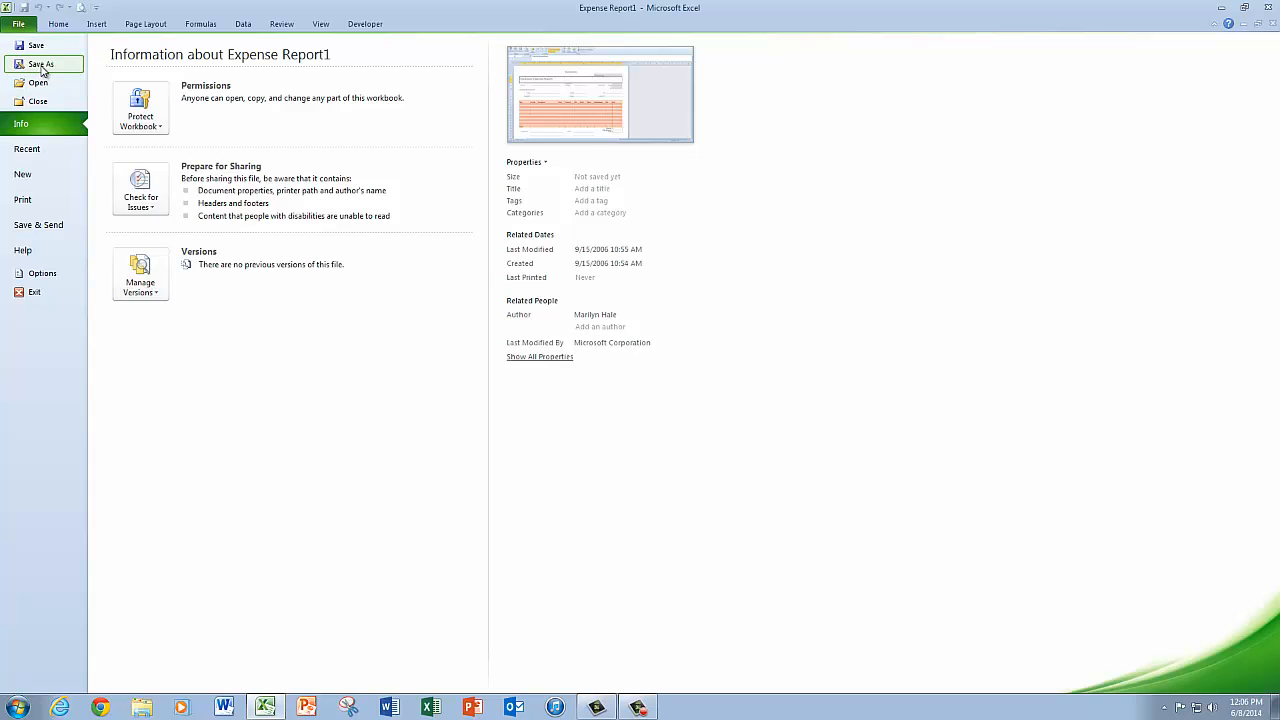
left_click(40, 64)
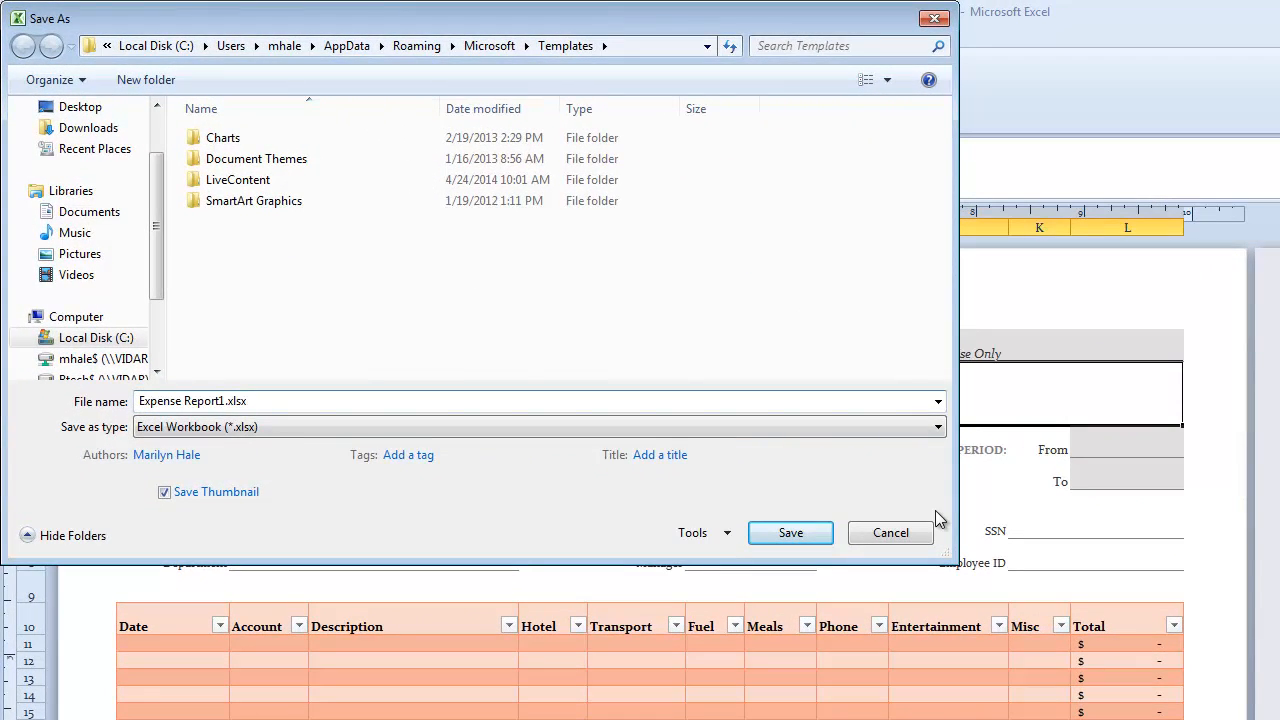
type("MH")
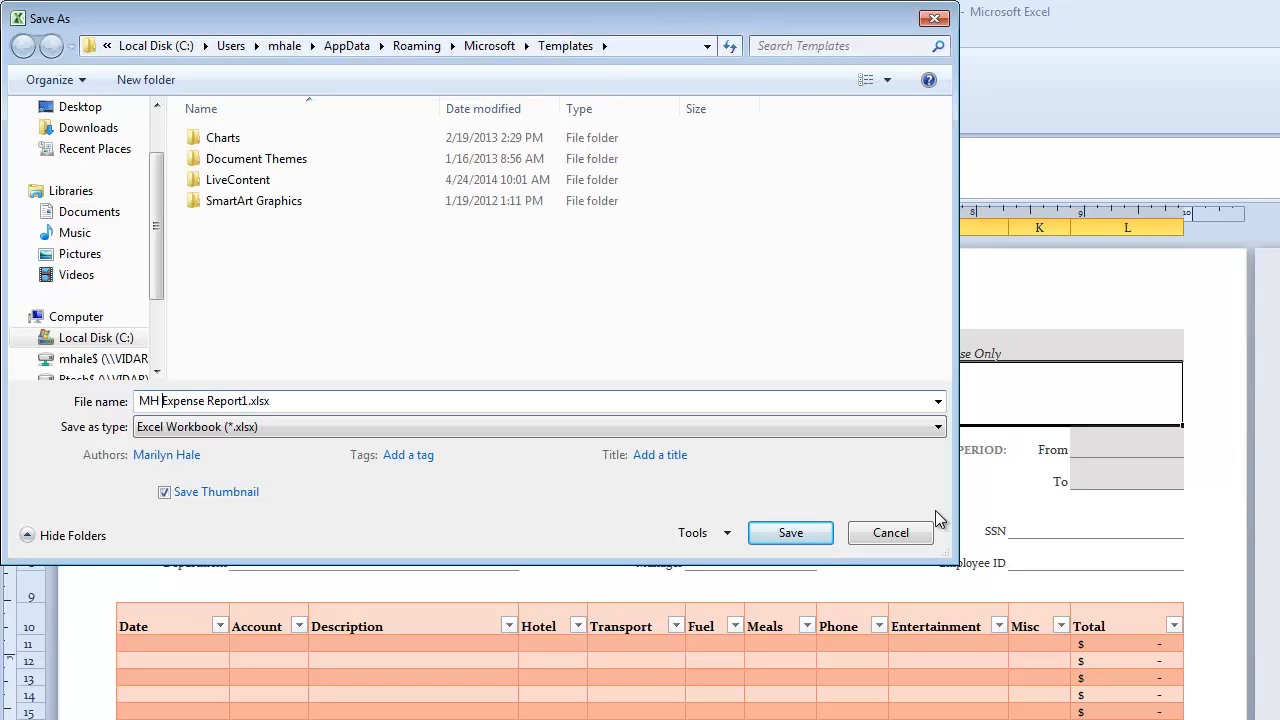
left_click(245, 401)
key("Delete")
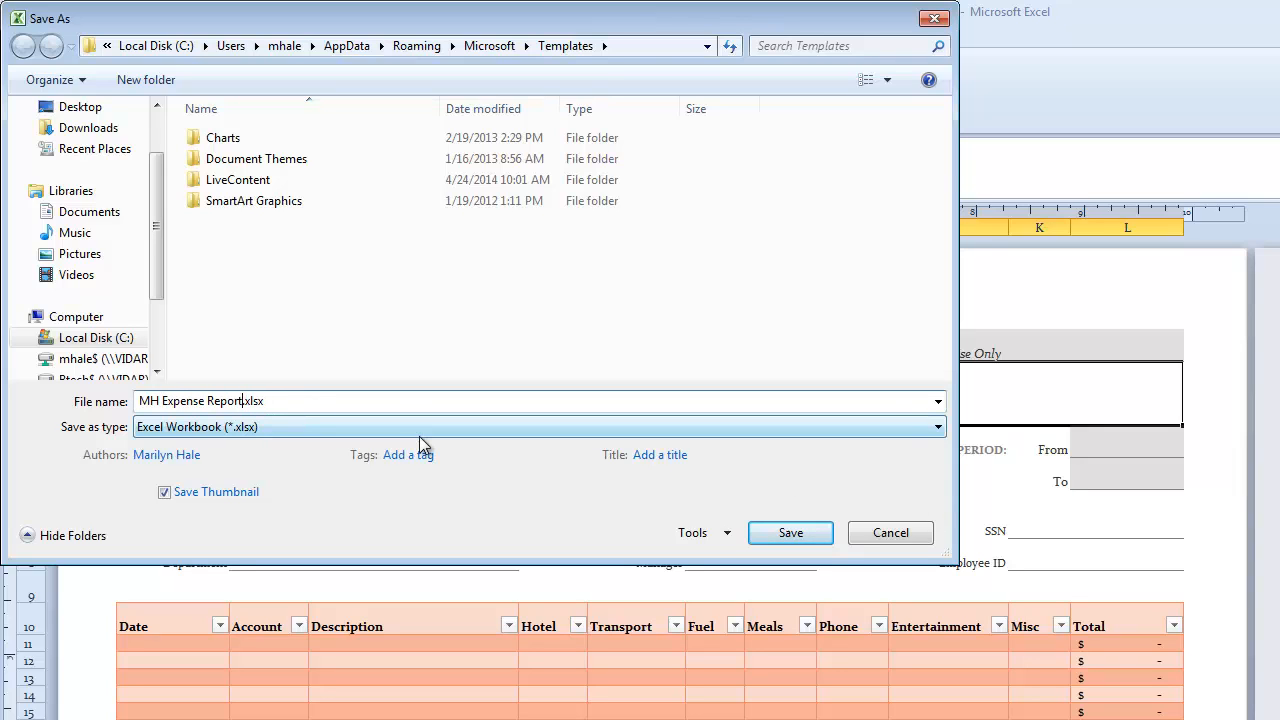
left_click(938, 428)
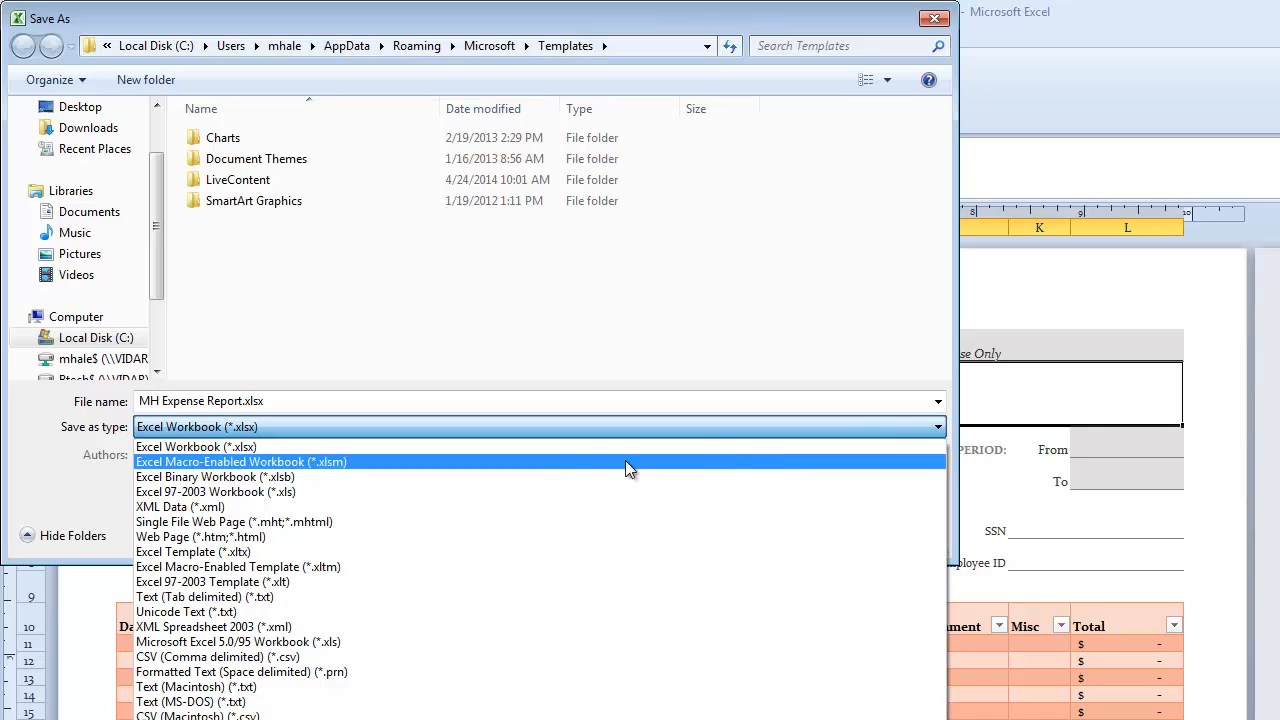
left_click(230, 552)
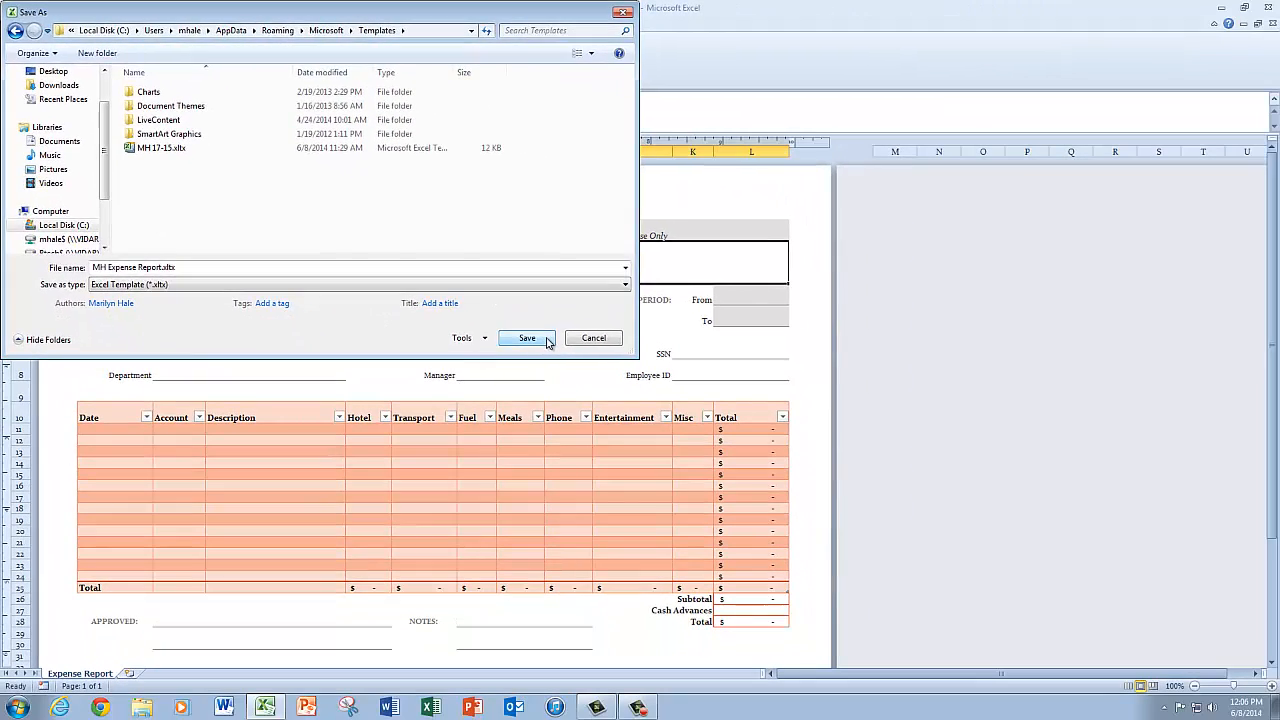
left_click(655, 407)
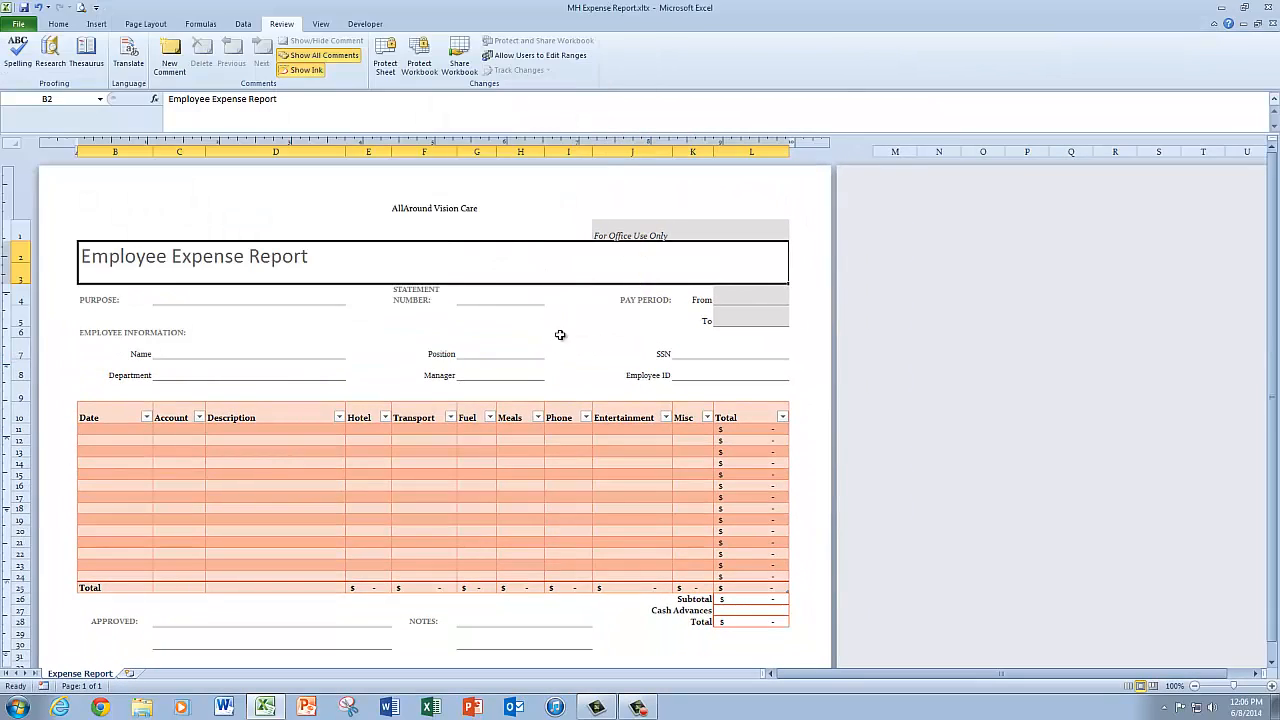
left_click(22, 24)
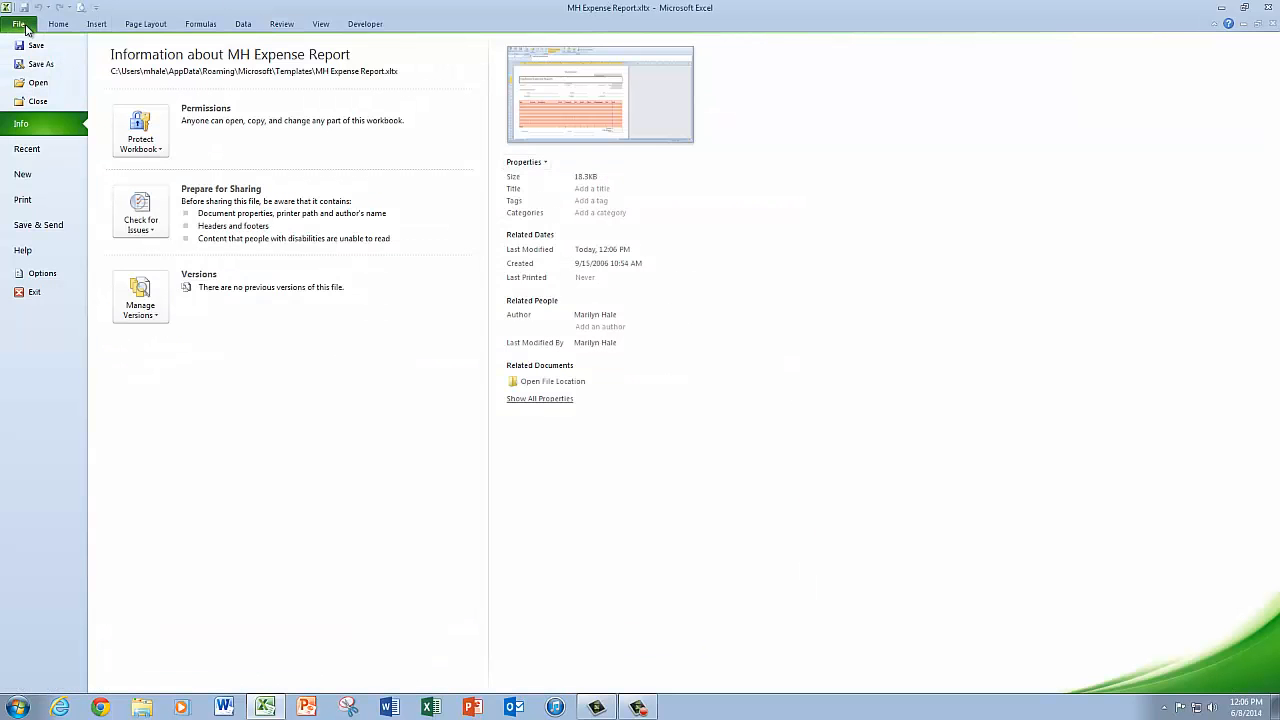
left_click(38, 102)
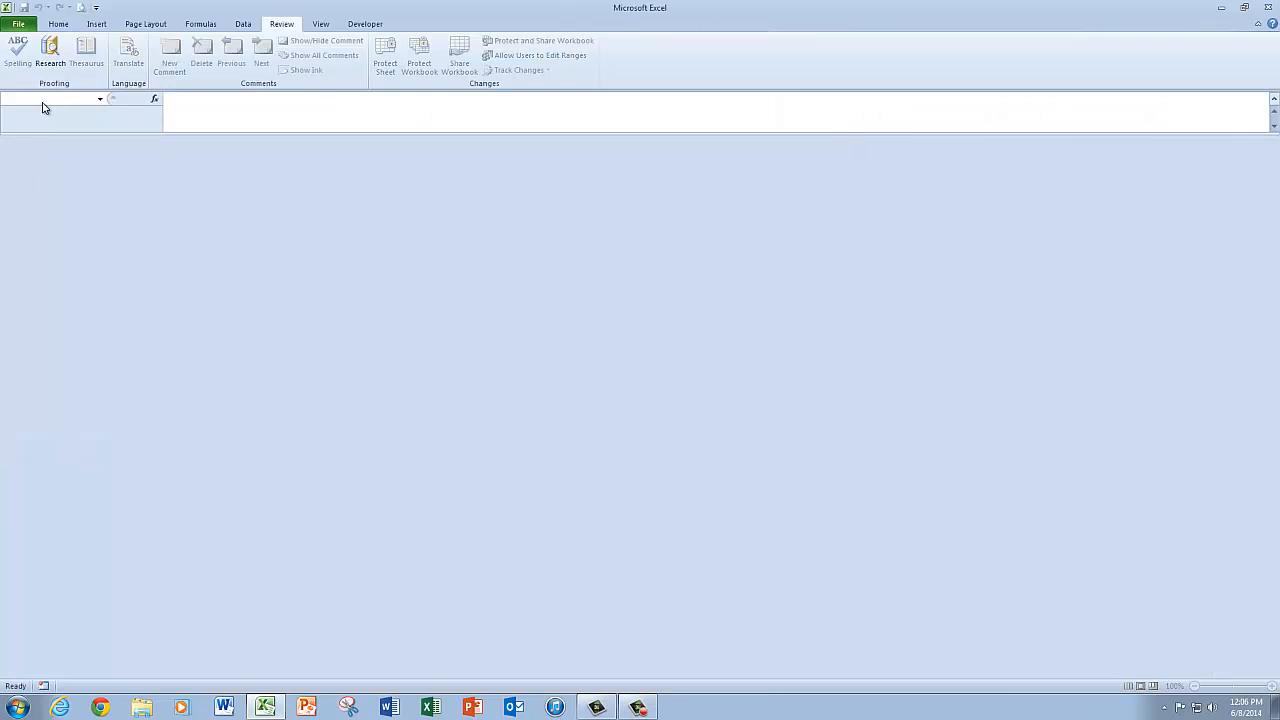
- Create a new workbook from the personal template MH Expense Report.xltx
left_click(17, 24)
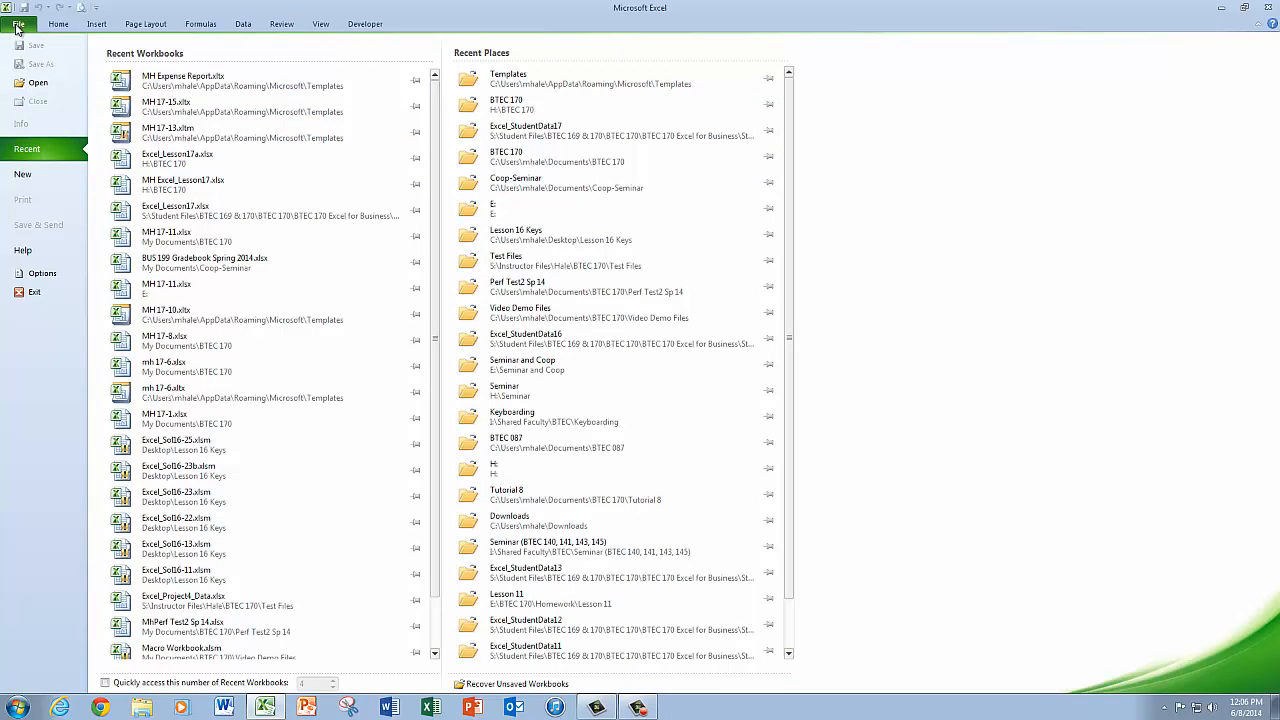
left_click(42, 178)
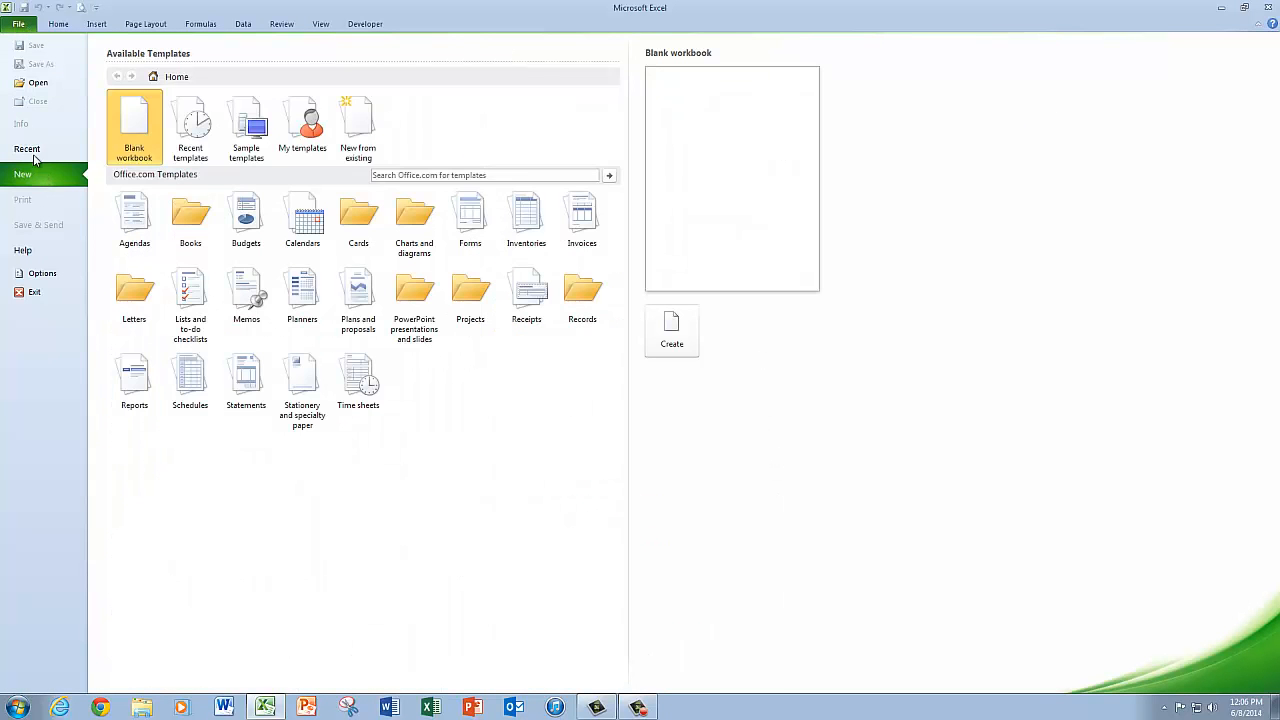
left_click(312, 135)
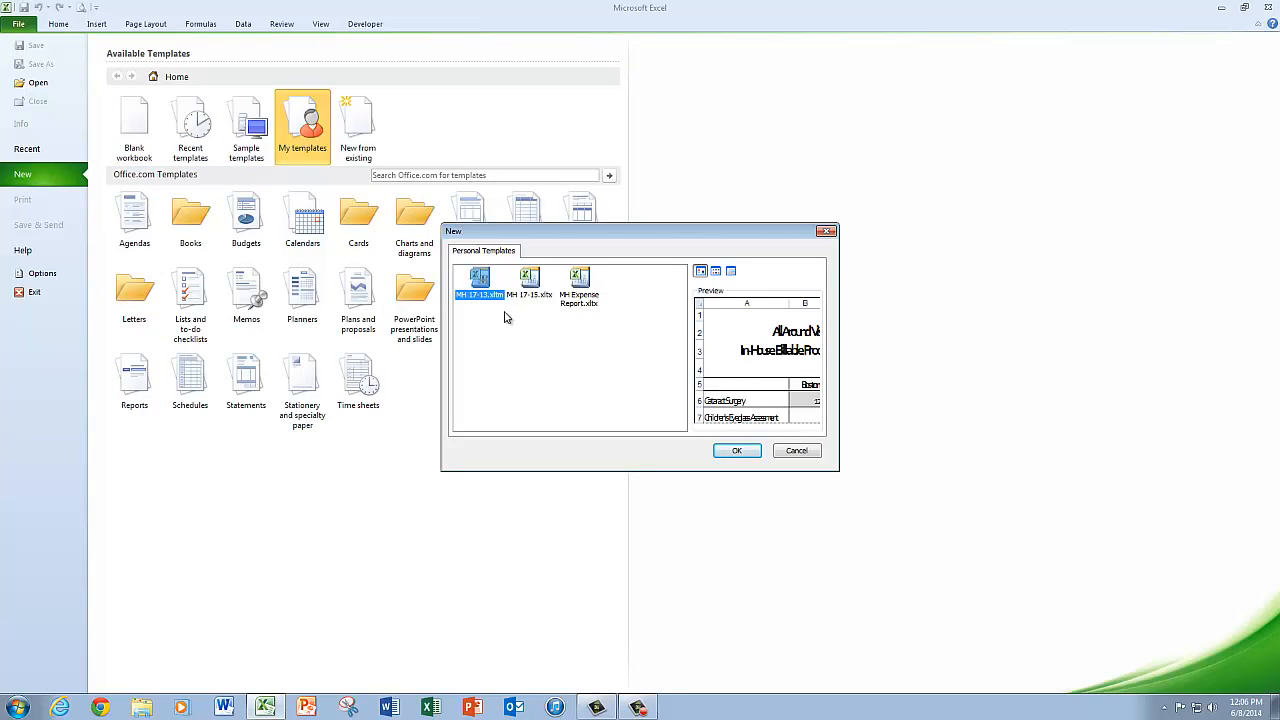
left_click(581, 284)
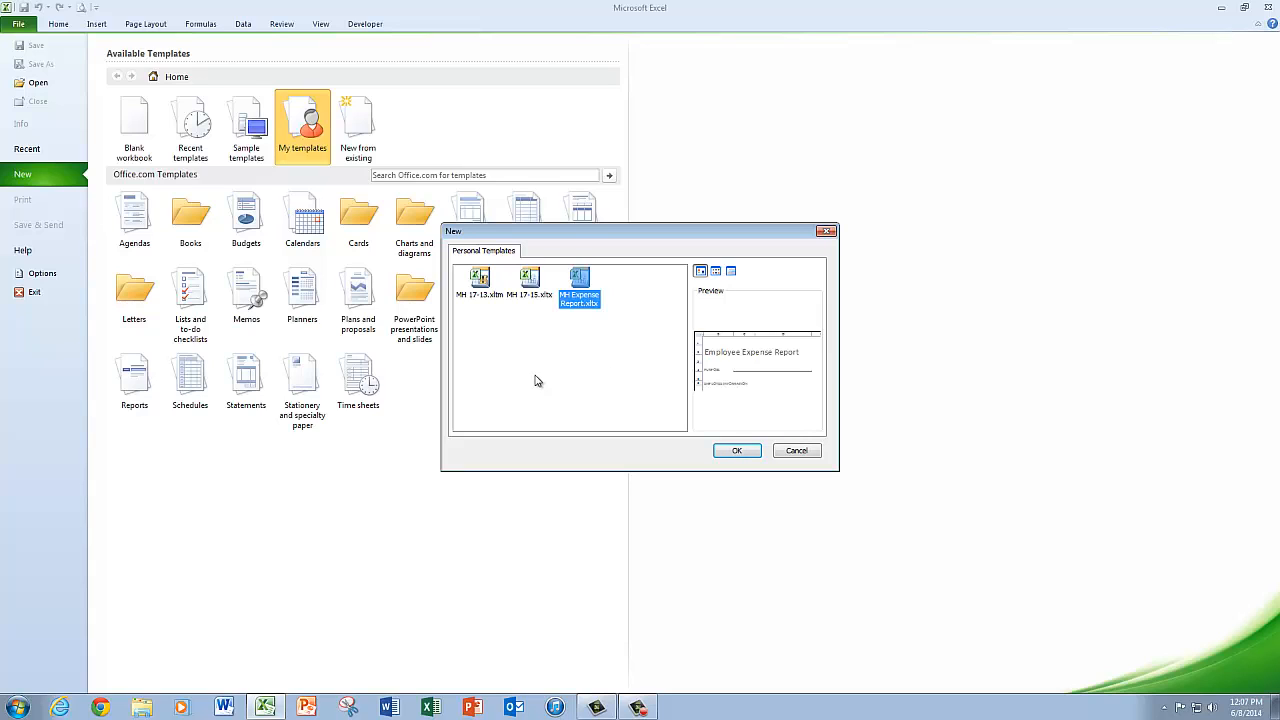
left_click(755, 456)
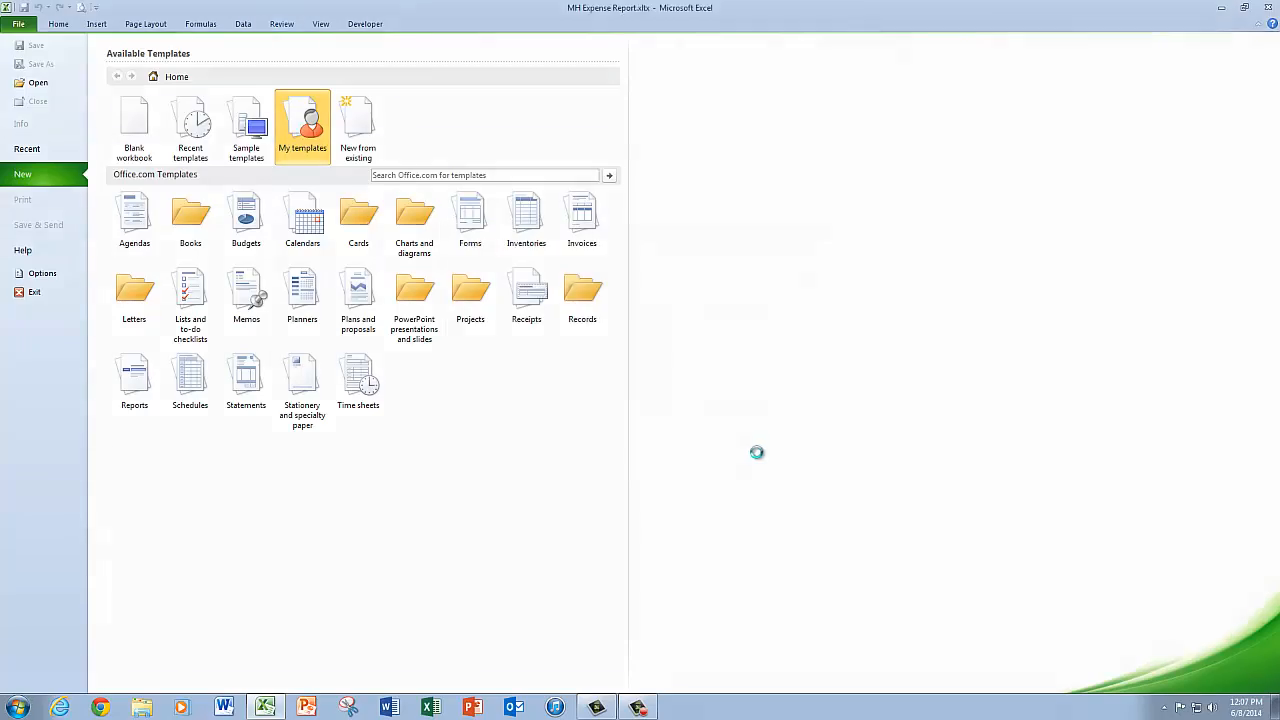